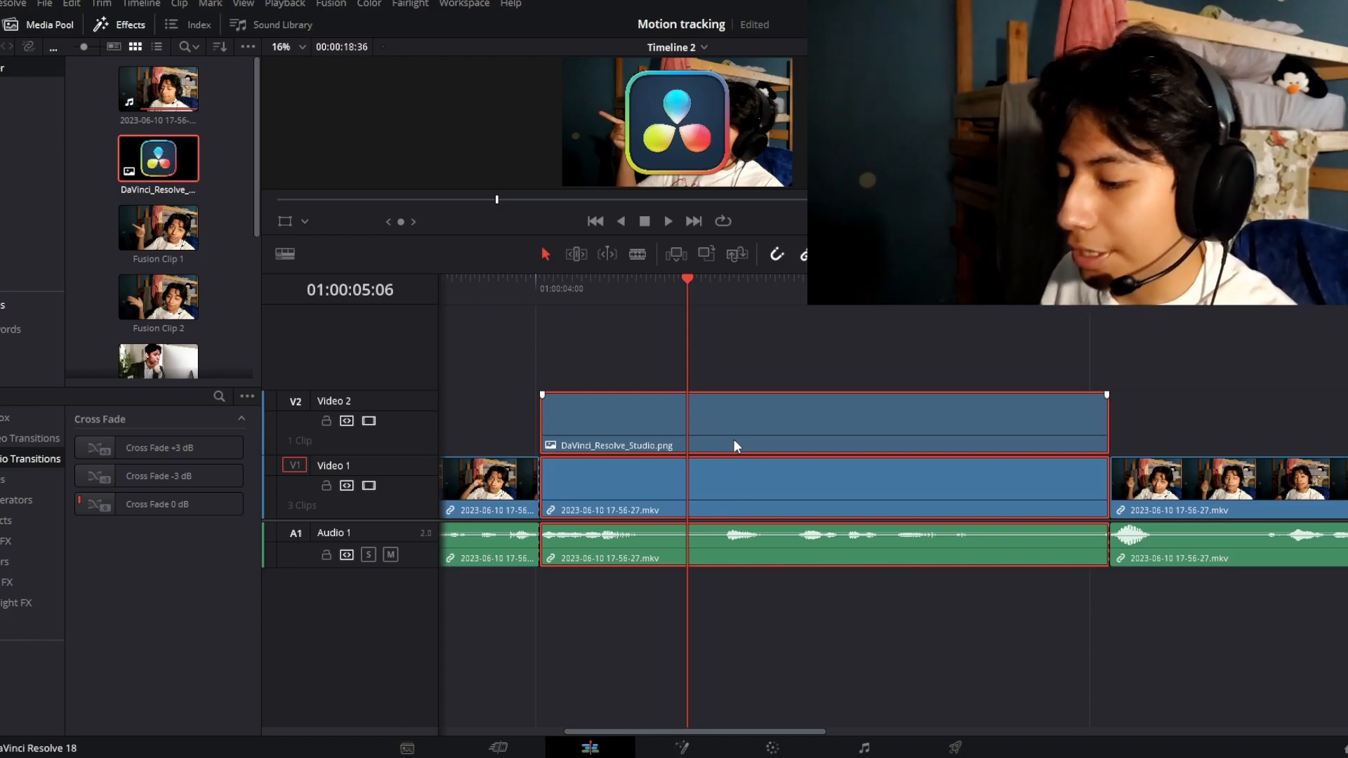
# Combine the logo image and the video clip beneath it into a new Fusion clip and open it on the Fusion page
pyautogui.rightClick(734, 436)
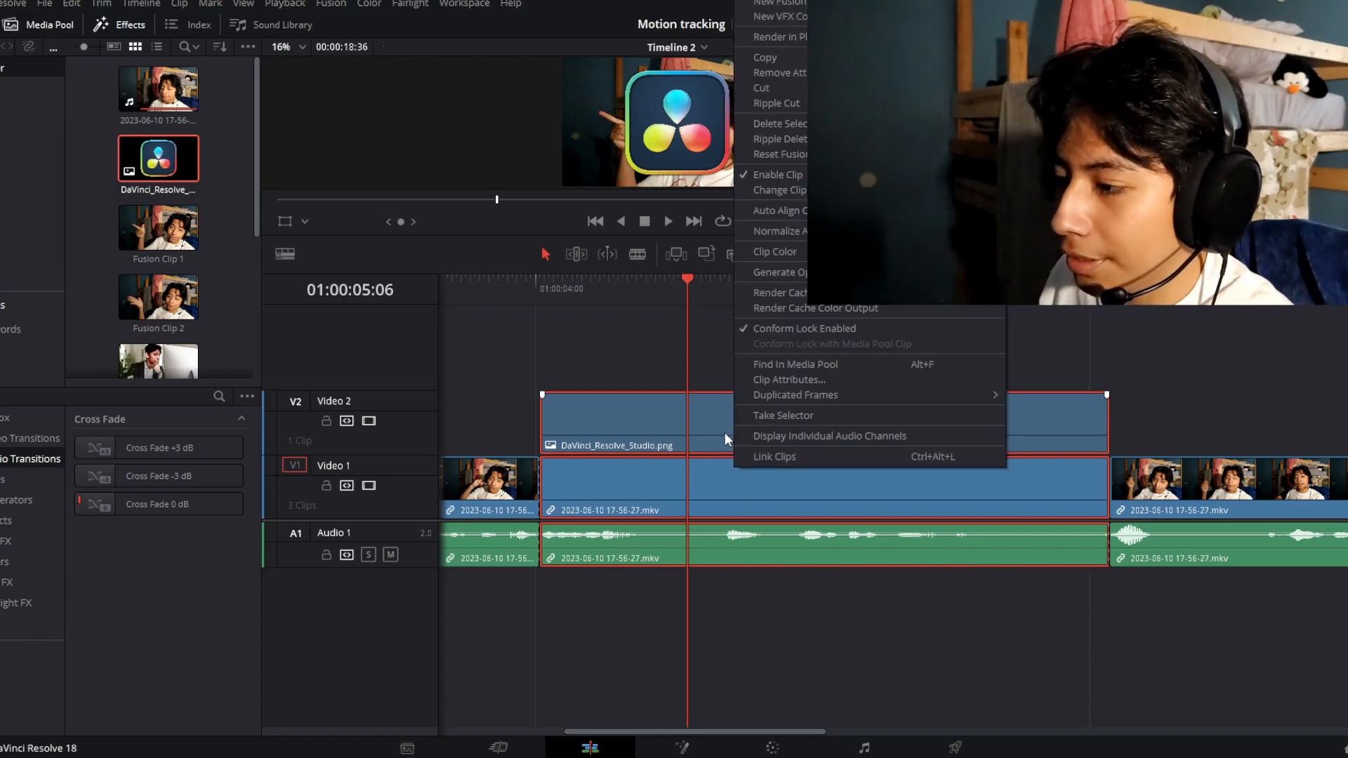
pyautogui.click(786, 6)
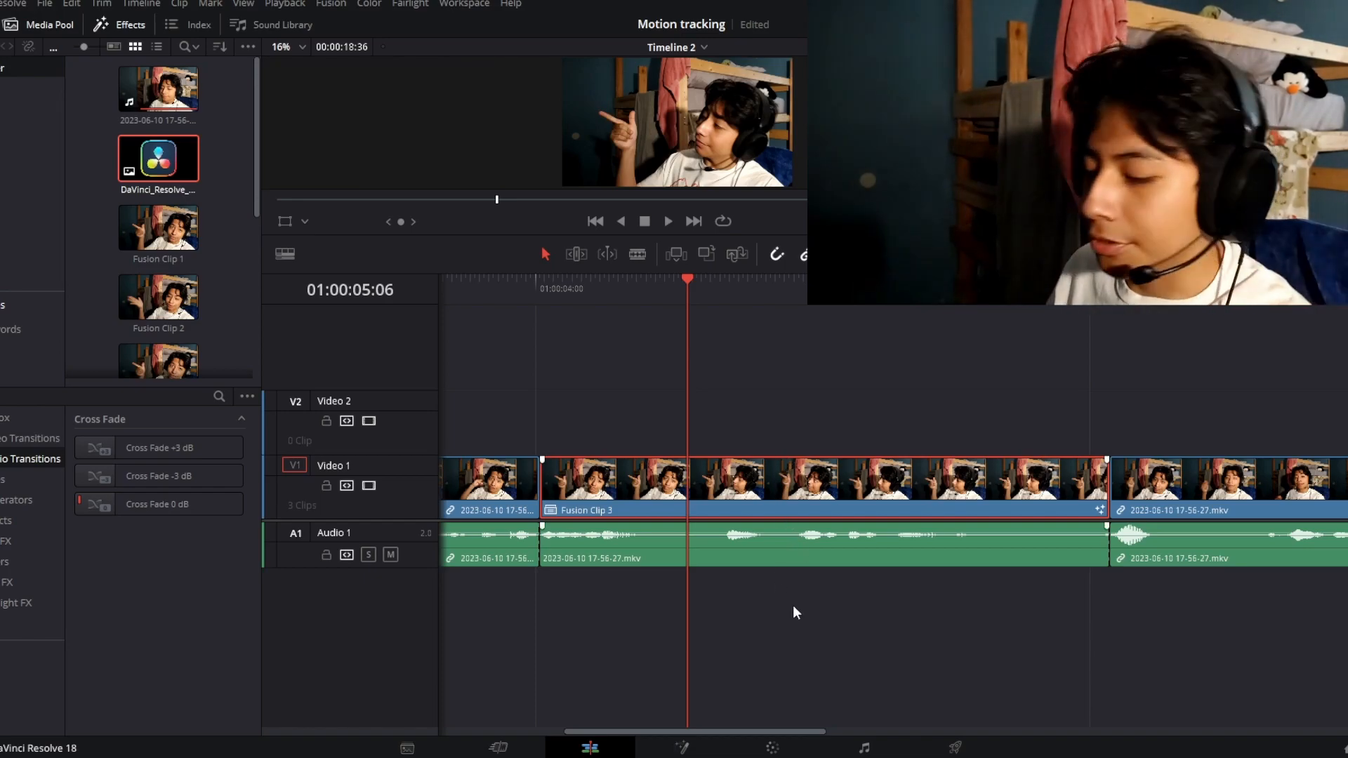
pyautogui.click(686, 750)
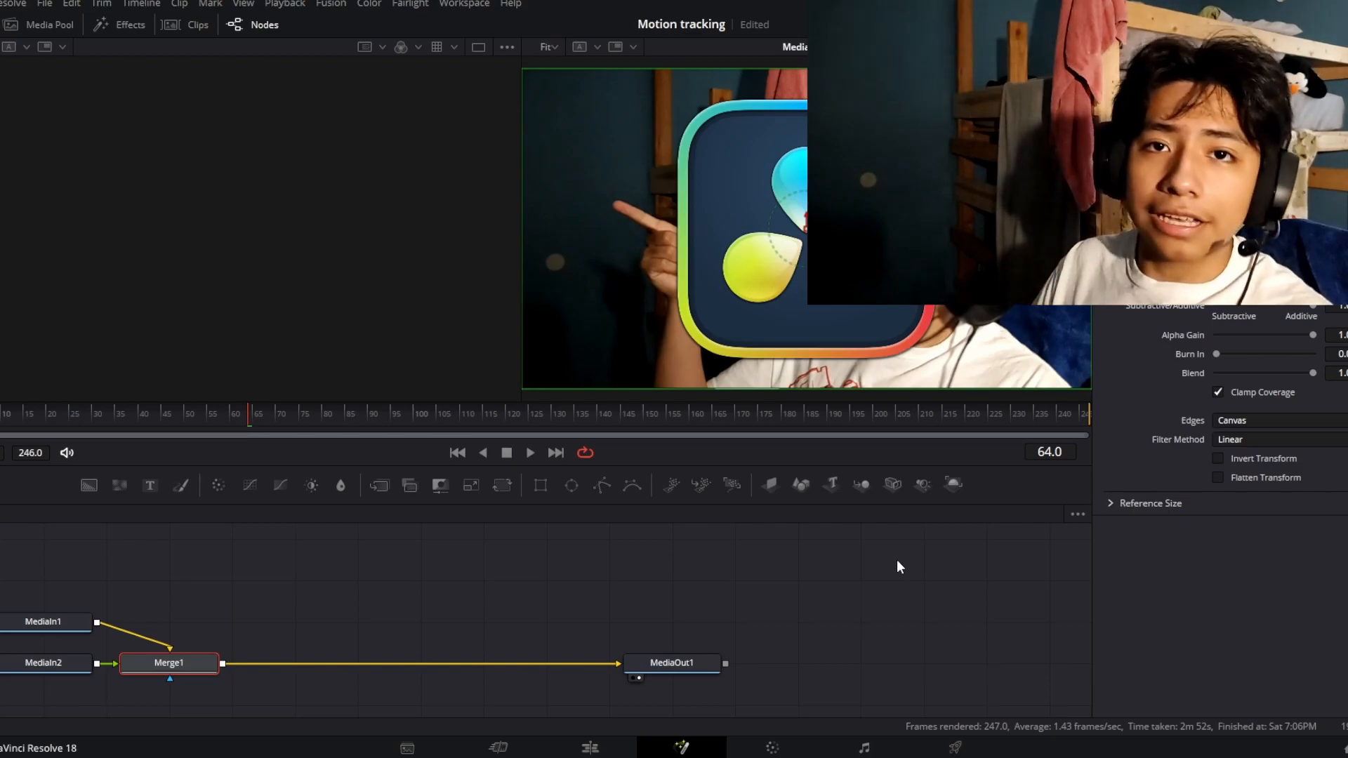
# Delete the Merge1 node and rearrange the inputs, with MediaIn2 above the line between MediaIn1 and MediaOut1
pyautogui.moveTo(179, 659); pyautogui.dragTo(336, 658)
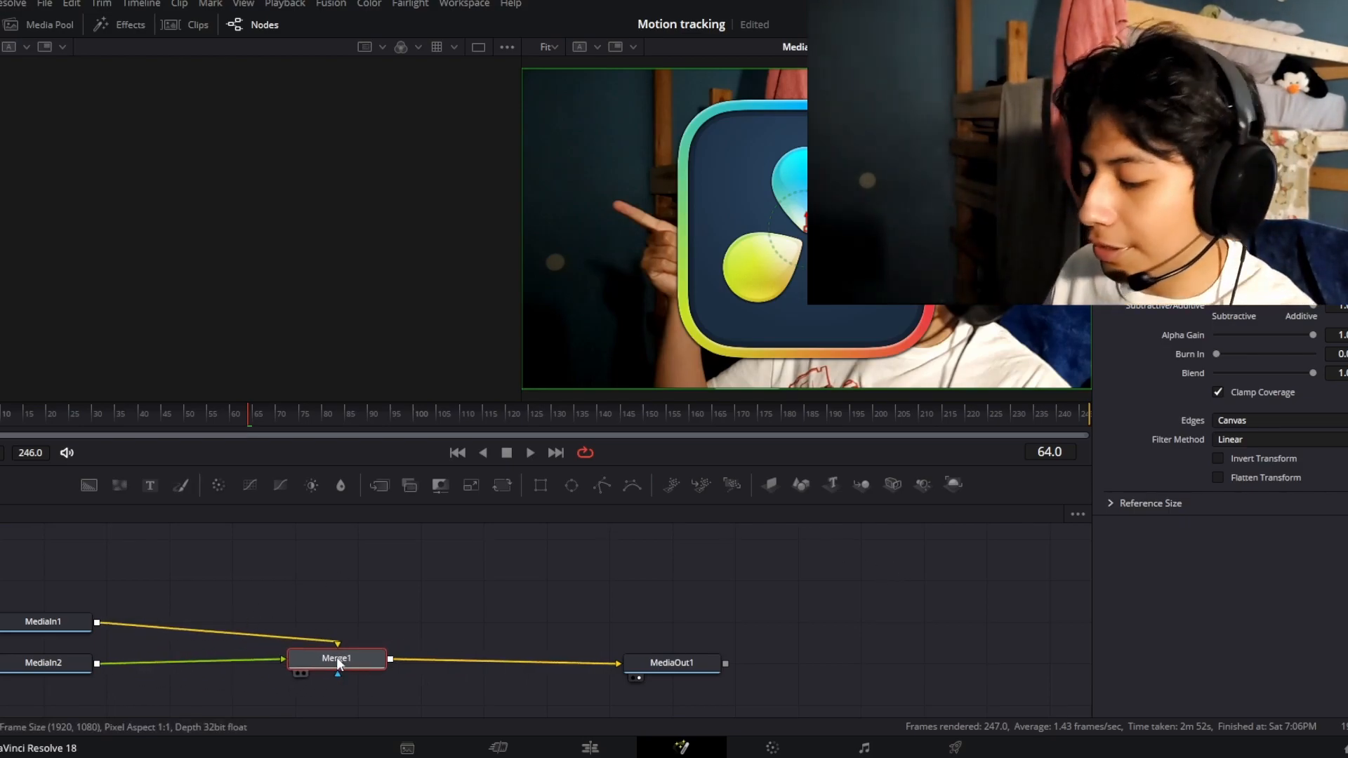
pyautogui.press('Delete')
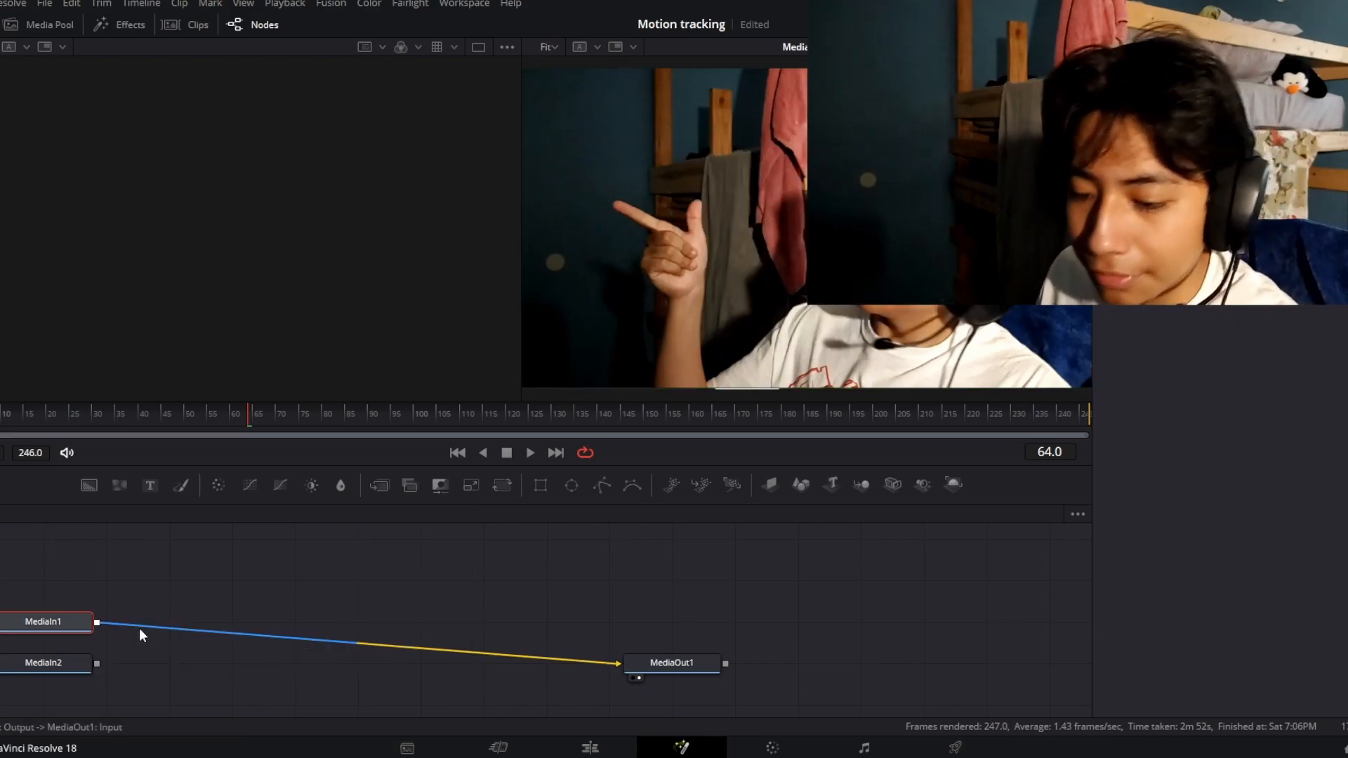
pyautogui.moveTo(57, 622); pyautogui.dragTo(92, 613)
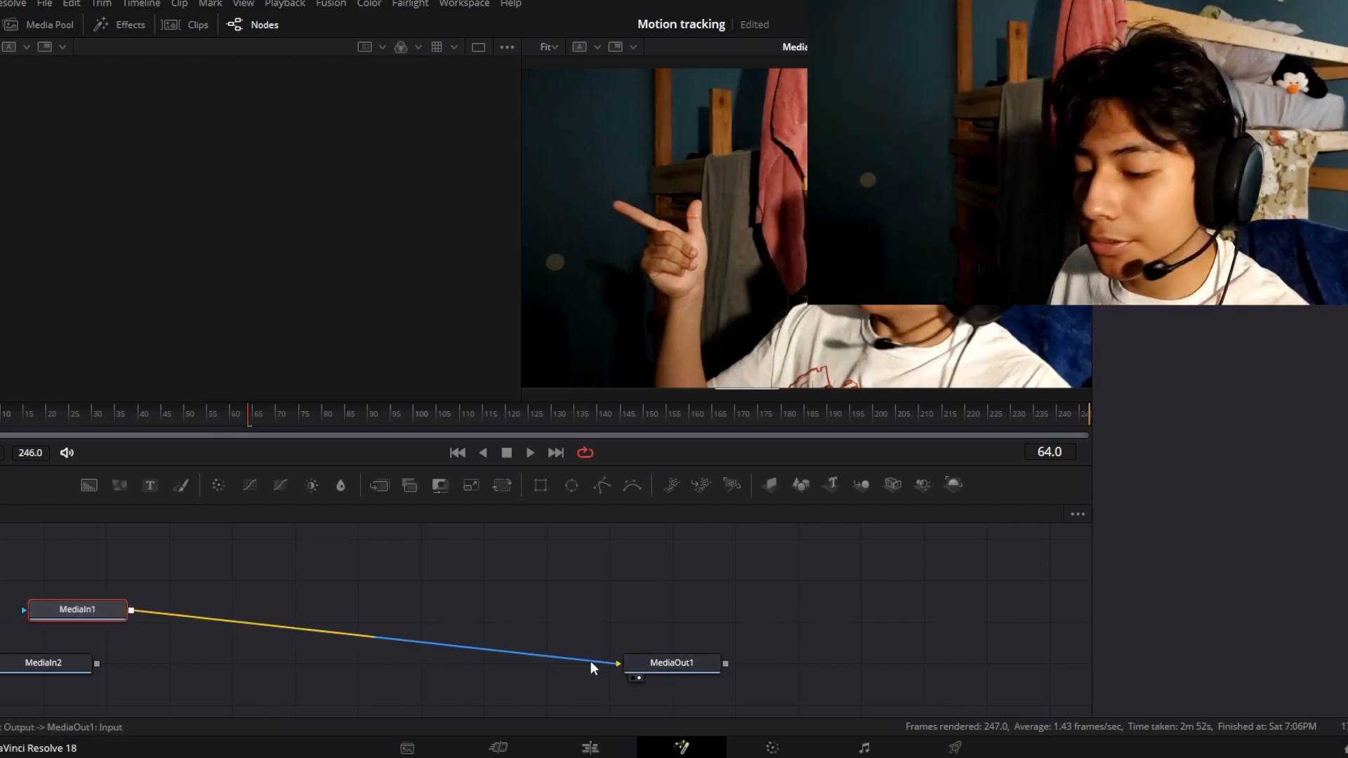
pyautogui.moveTo(48, 664)
pyautogui.mouseDown()
pyautogui.moveTo(99, 580)
pyautogui.moveTo(66, 673)
pyautogui.mouseUp()
pyautogui.moveTo(120, 592); pyautogui.dragTo(302, 573)
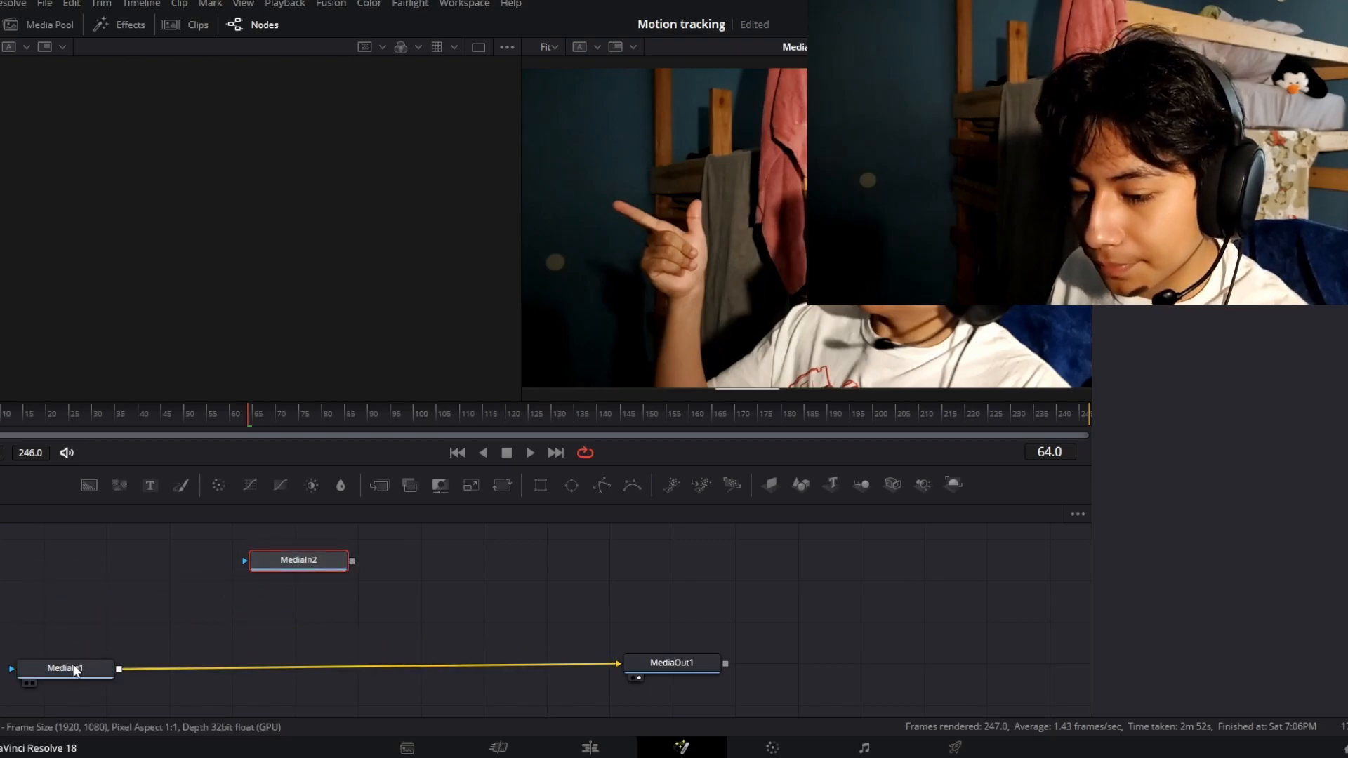
pyautogui.moveTo(75, 668); pyautogui.dragTo(76, 656)
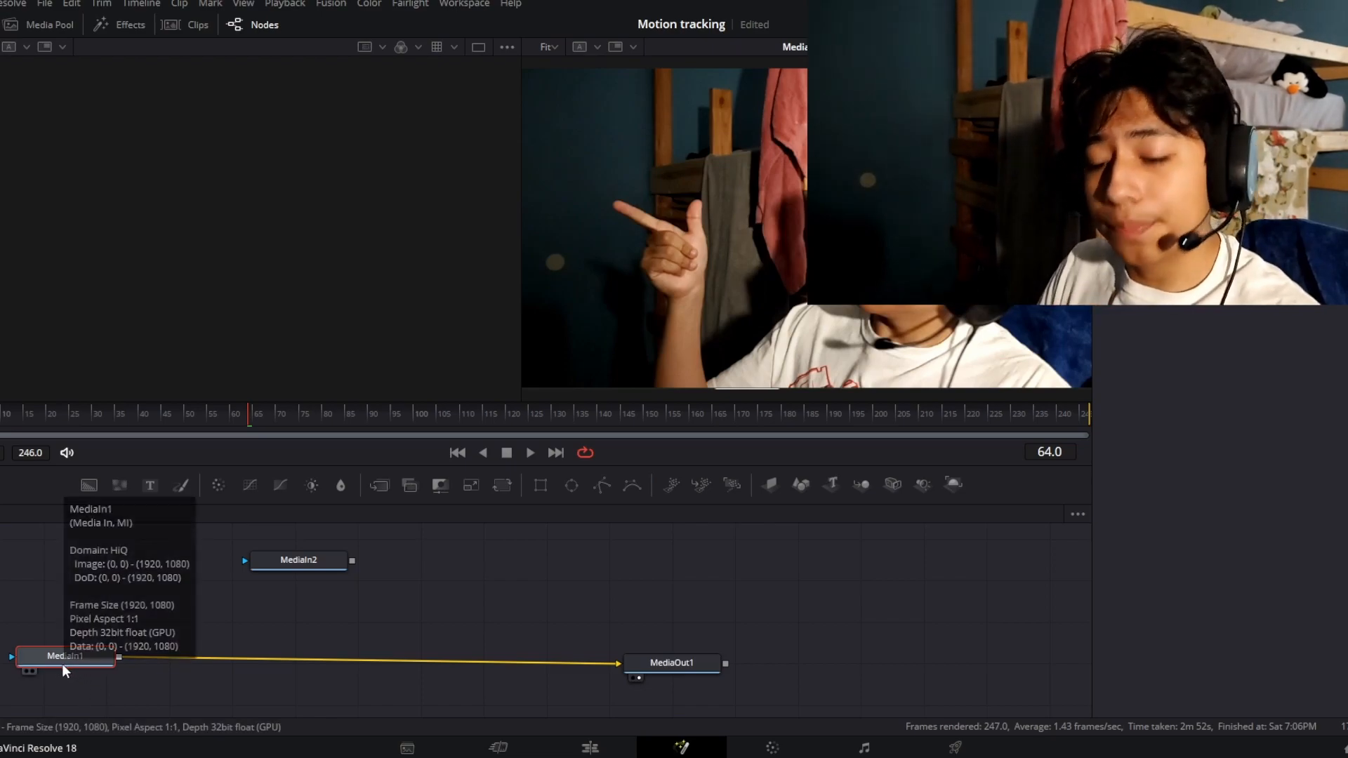
# Insert a Tracker node after MediaIn1 and position it midway toward MediaOut1
pyautogui.hotkey('shift', 'space')
pyautogui.write('Tracker')
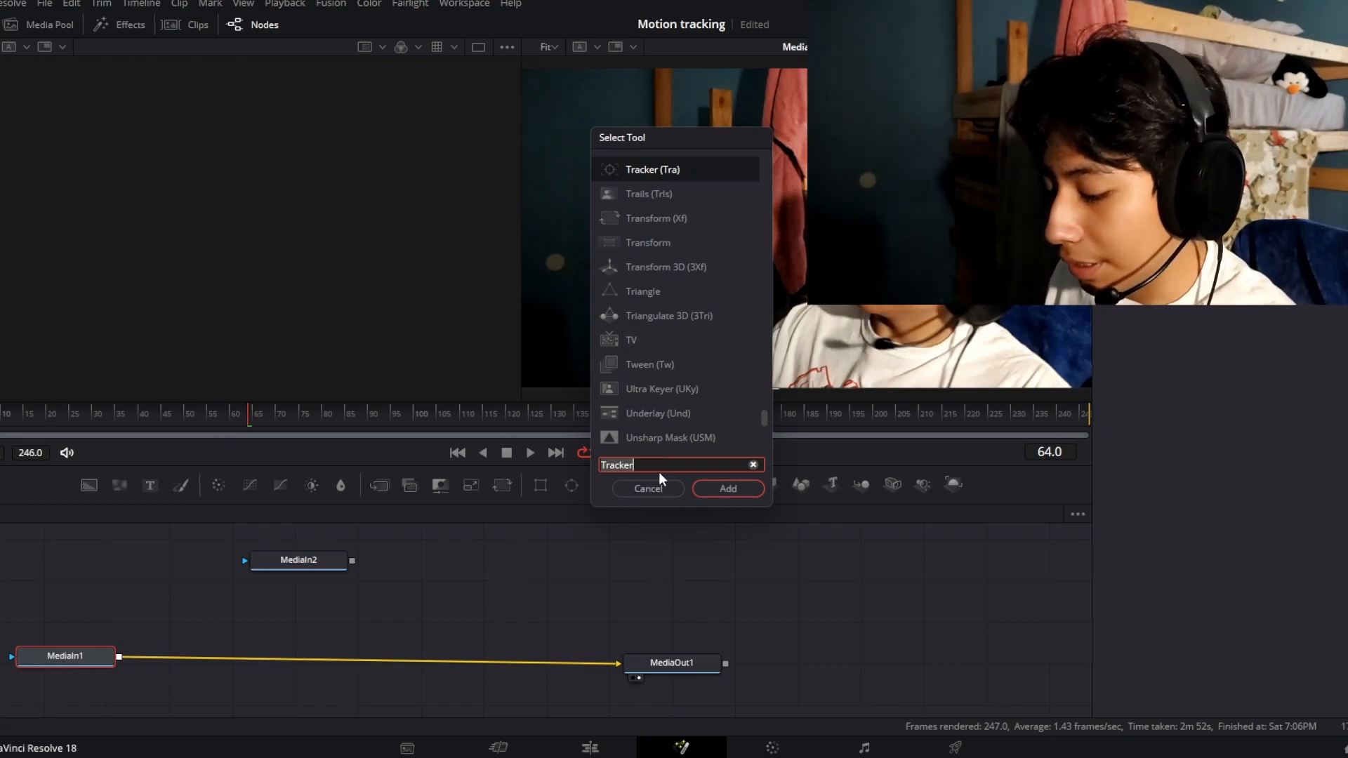
pyautogui.press('BackSpace')
pyautogui.press('BackSpace')
pyautogui.press('BackSpace')
pyautogui.press('BackSpace')
pyautogui.press('BackSpace')
pyautogui.press('BackSpace')
pyautogui.press('BackSpace')
pyautogui.write('Tracker')
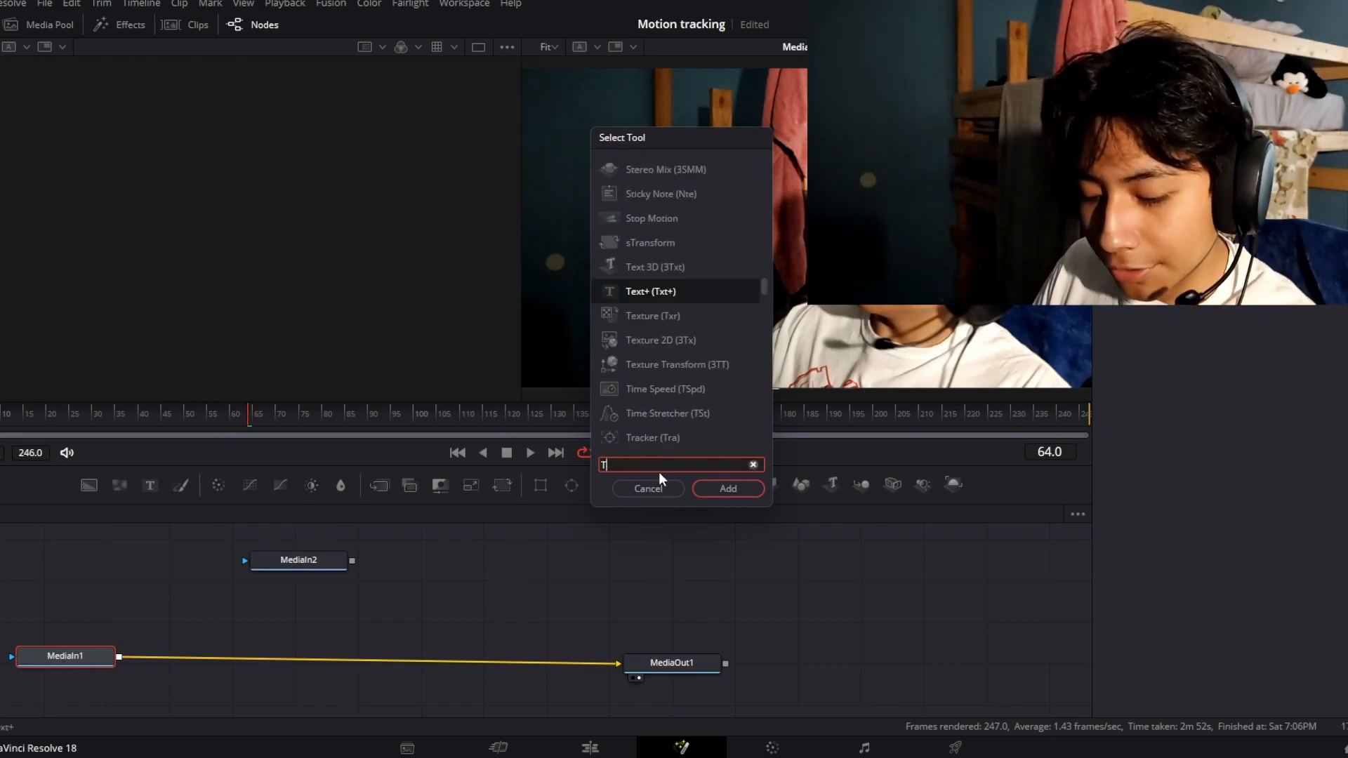
pyautogui.click(728, 488)
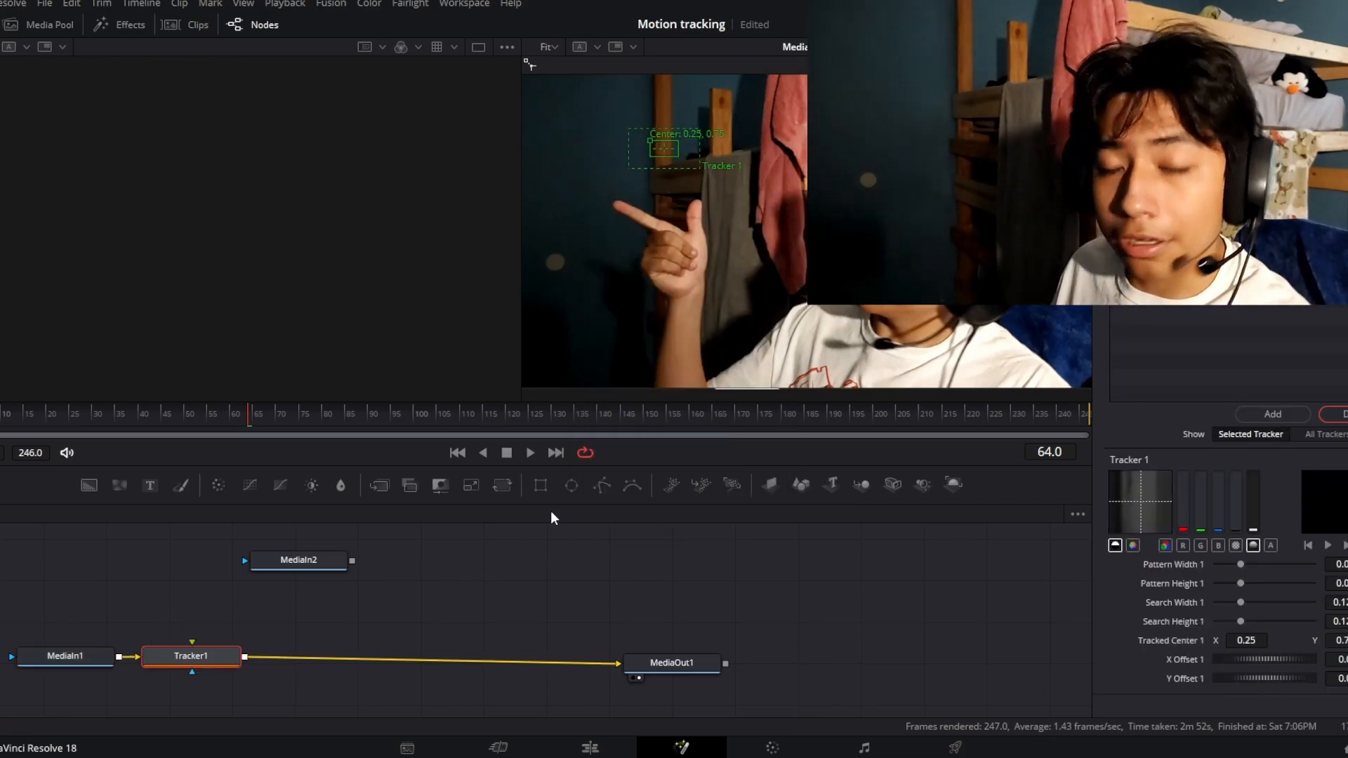
pyautogui.moveTo(178, 651); pyautogui.dragTo(305, 656)
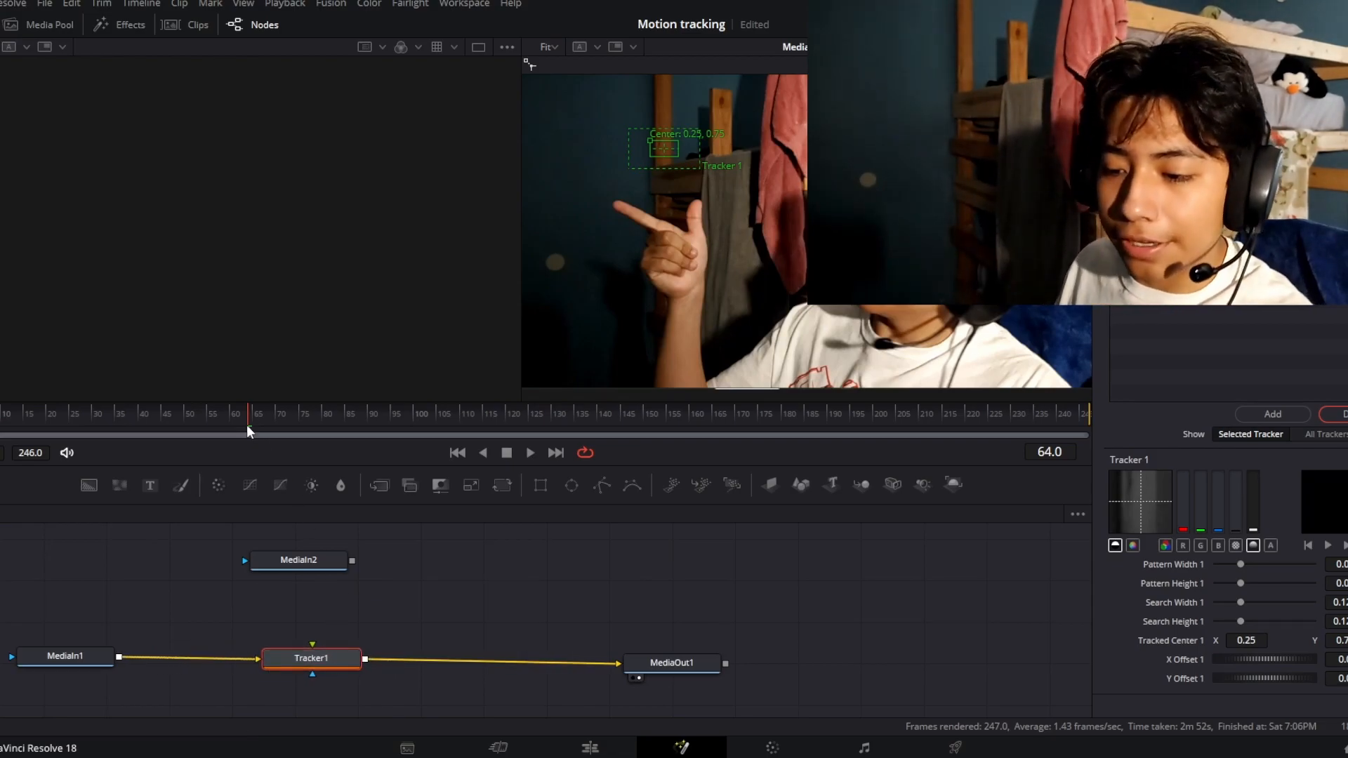
# Go to frame 0, then move and enlarge Tracker 1's pattern box so it surrounds the pointing hand
pyautogui.moveTo(252, 416); pyautogui.dragTo(0, 456)
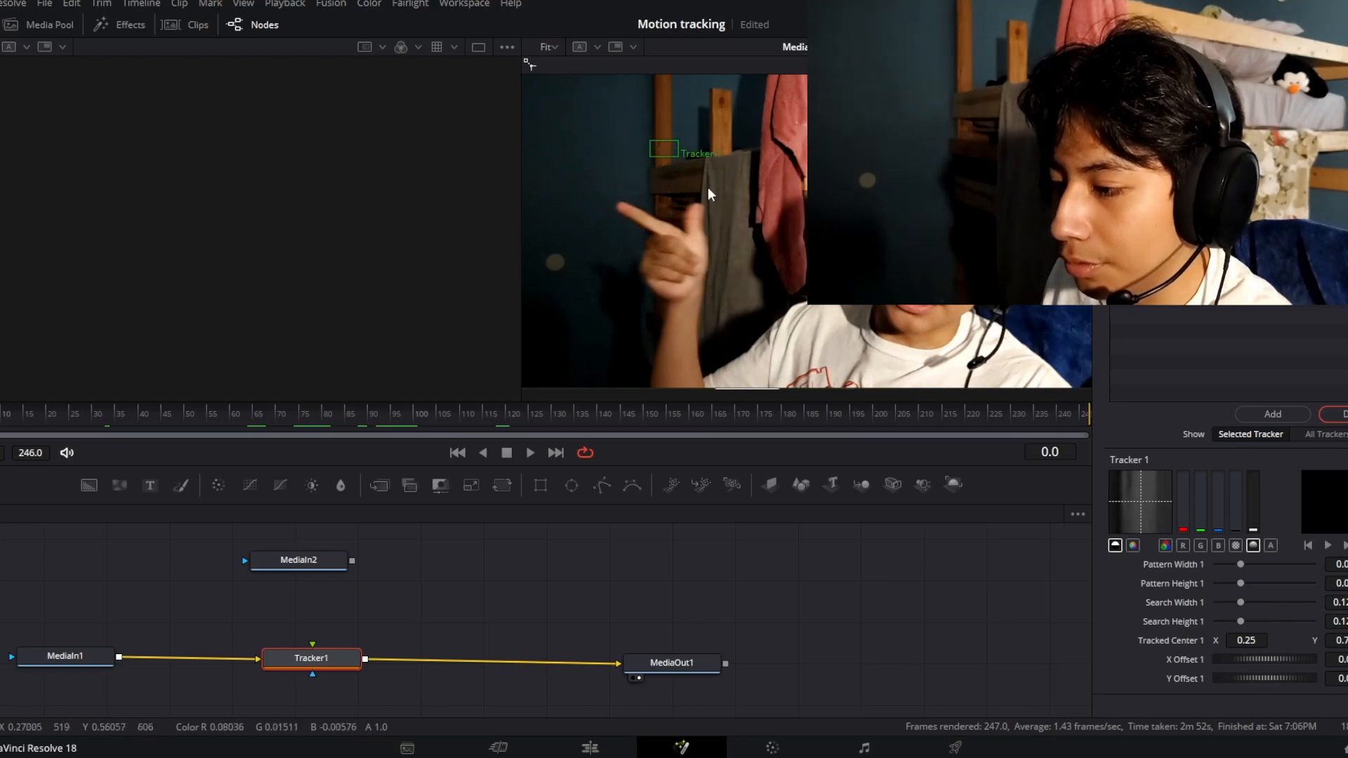
pyautogui.click(650, 140)
pyautogui.moveTo(649, 139); pyautogui.dragTo(664, 240)
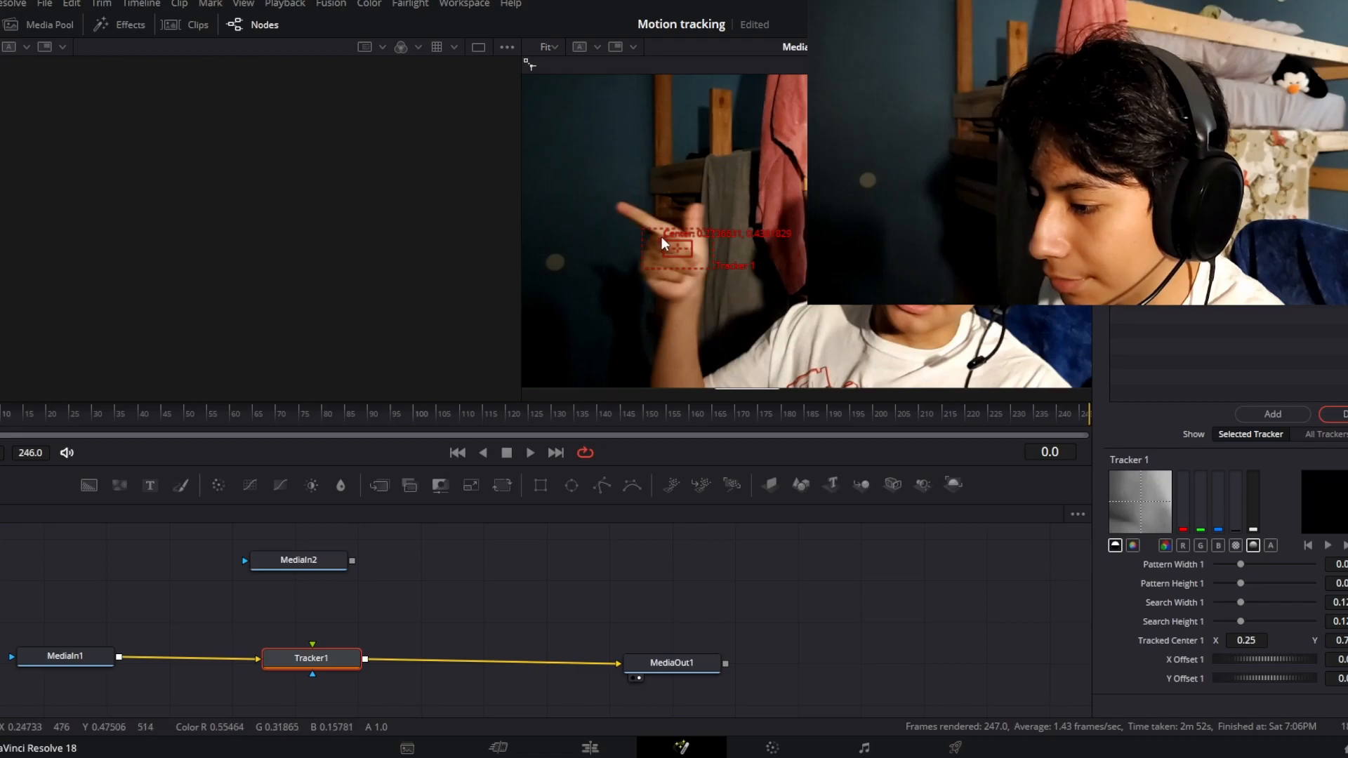
pyautogui.moveTo(660, 241); pyautogui.dragTo(723, 272)
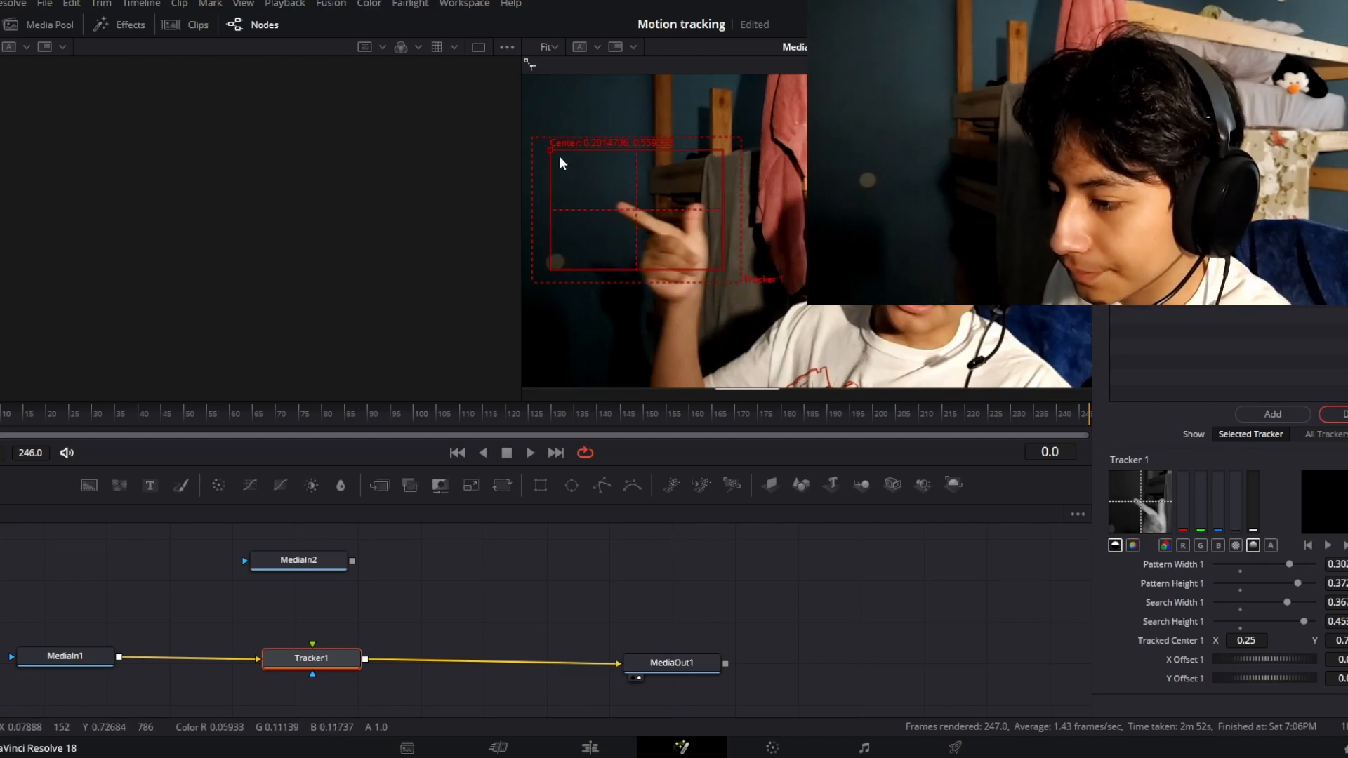
pyautogui.moveTo(554, 151); pyautogui.dragTo(584, 180)
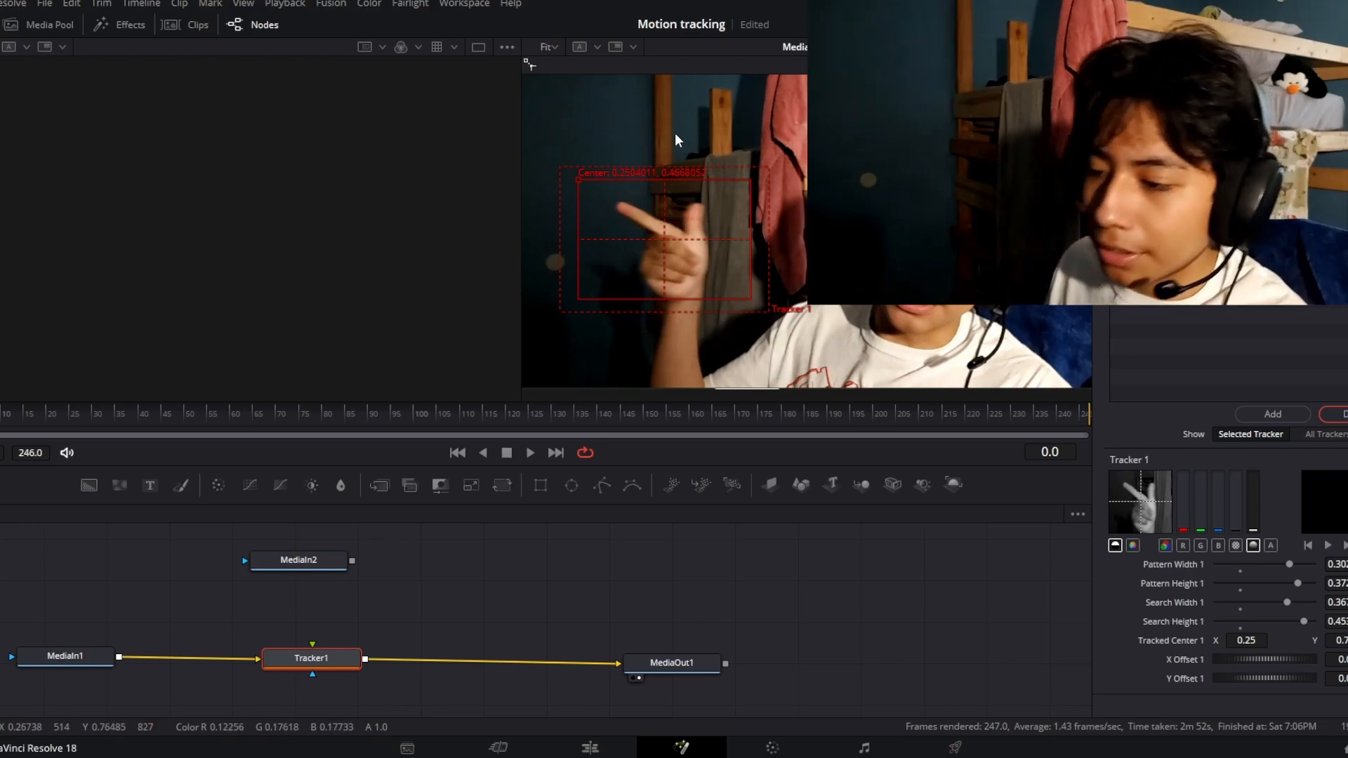
# Enlarge Tracker 1's search area around the hand and track forward from frame 0 through the whole clip
pyautogui.moveTo(560, 198); pyautogui.dragTo(568, 142)
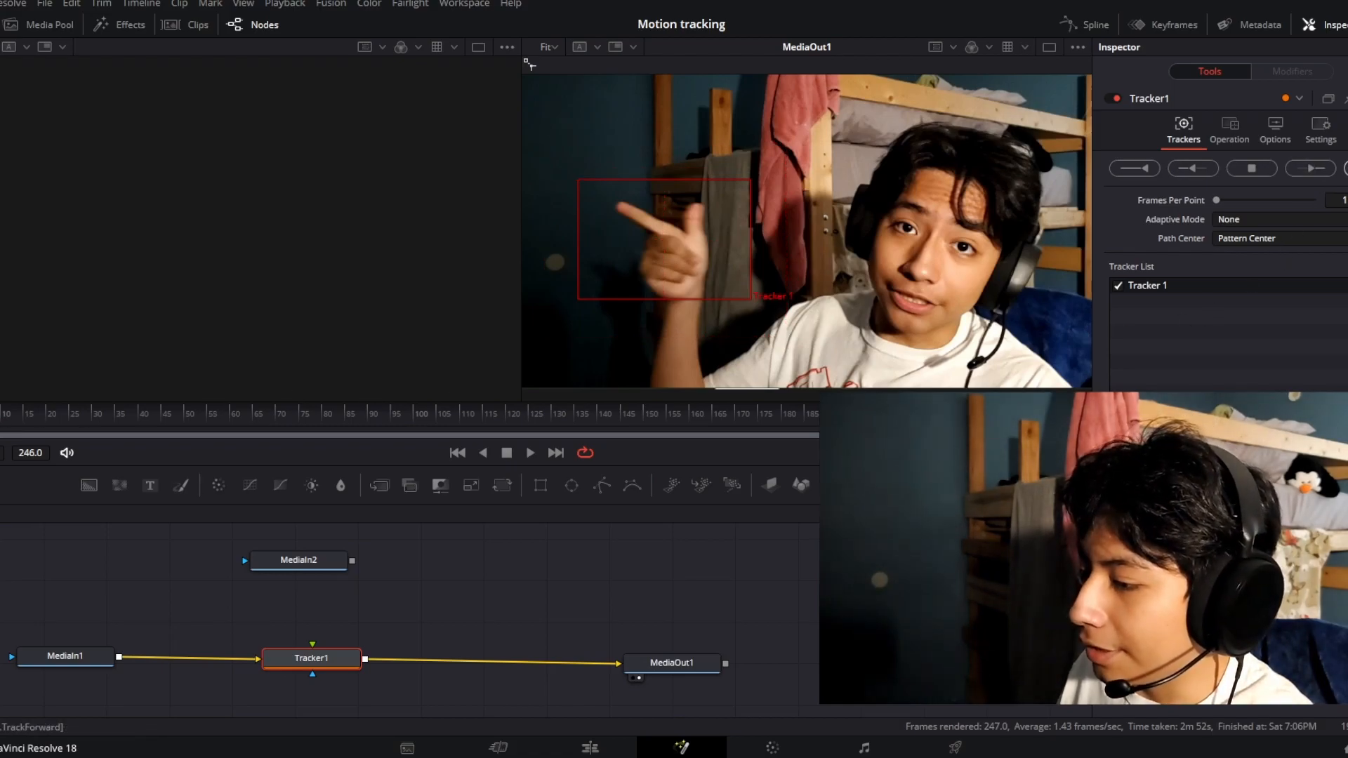
pyautogui.click(1311, 168)
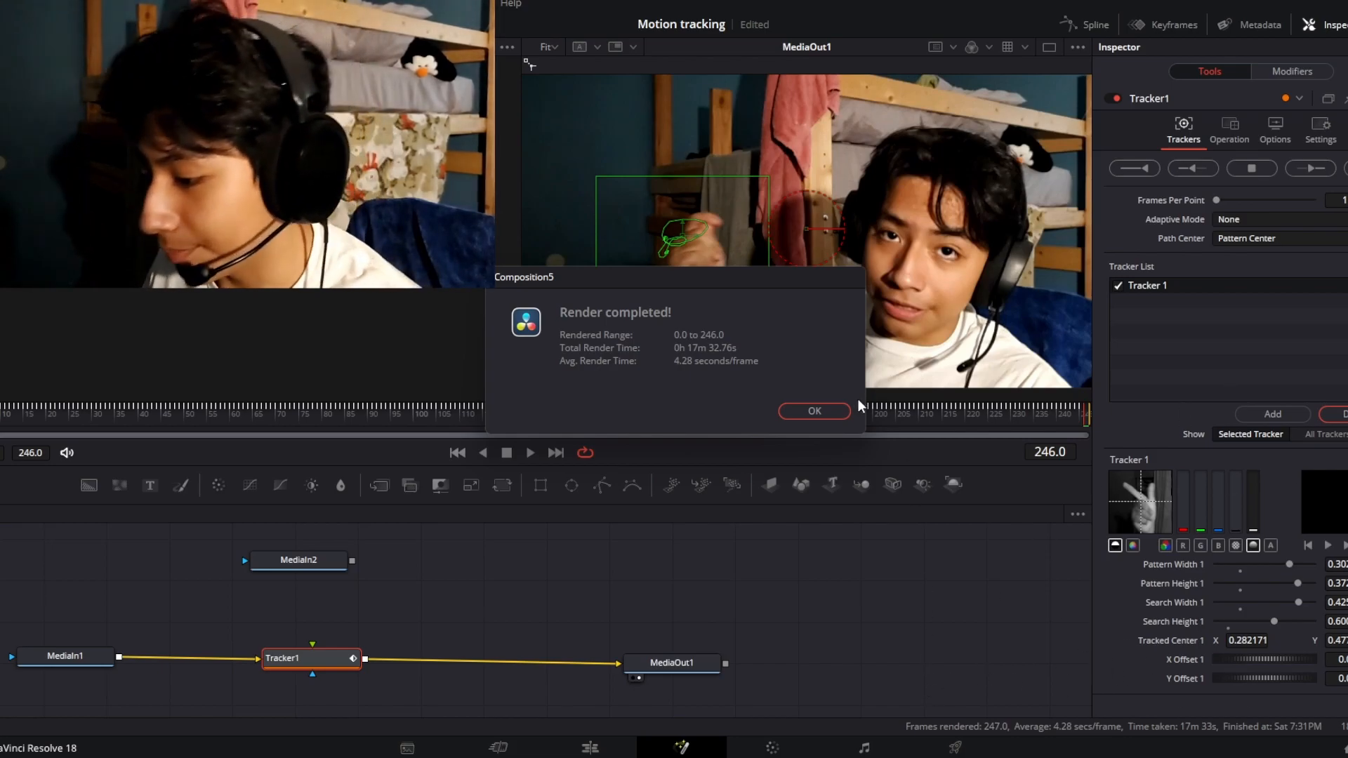
pyautogui.click(828, 412)
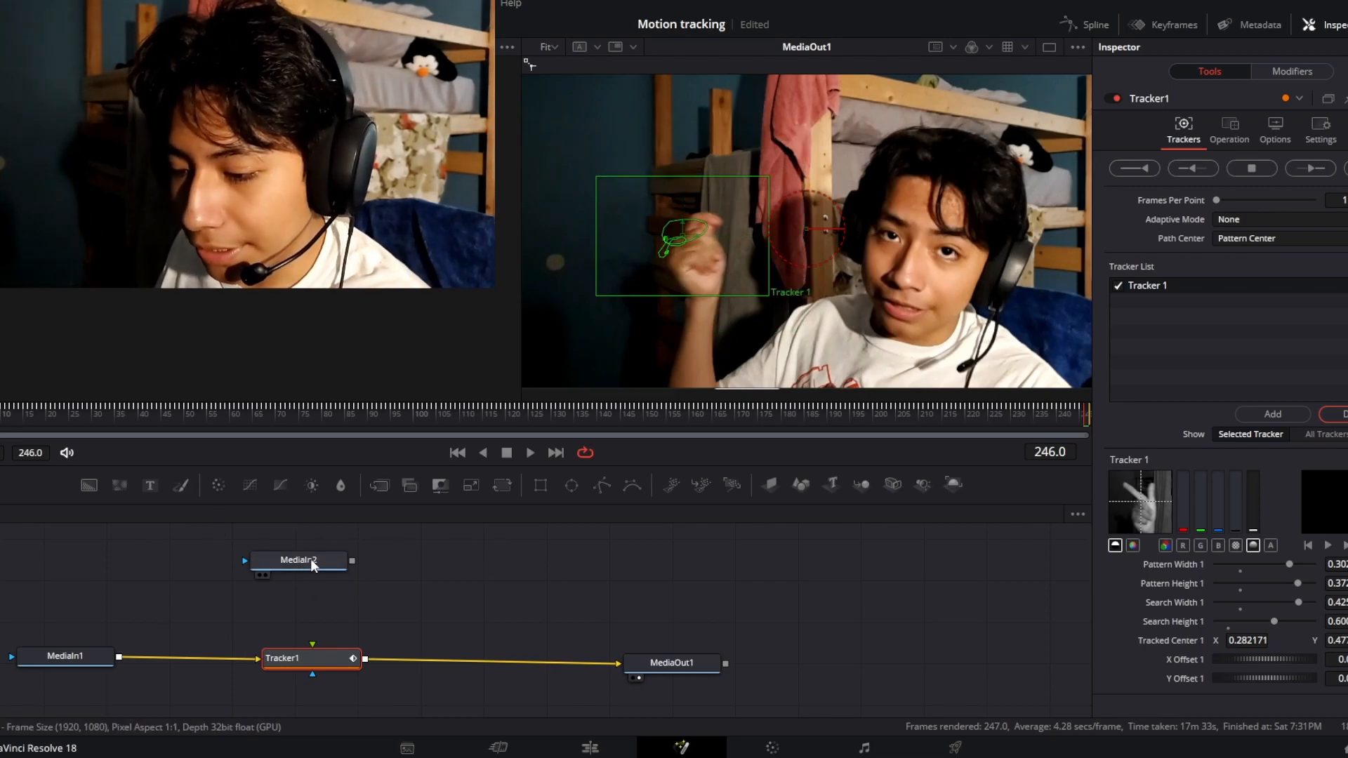
# Connect MediaIn2 to Tracker1 as its foreground and set the tracker's operation to Match Move
pyautogui.moveTo(311, 559); pyautogui.dragTo(313, 640)
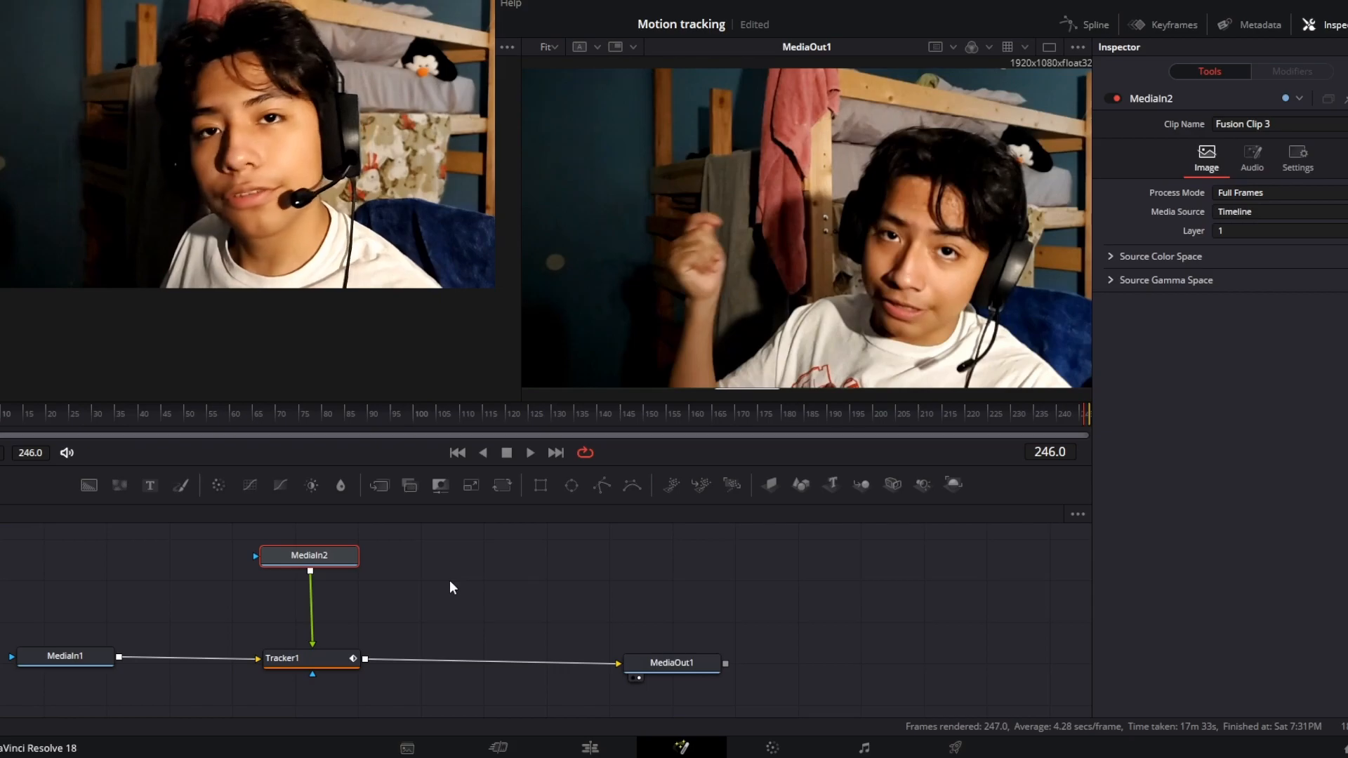
pyautogui.click(314, 653)
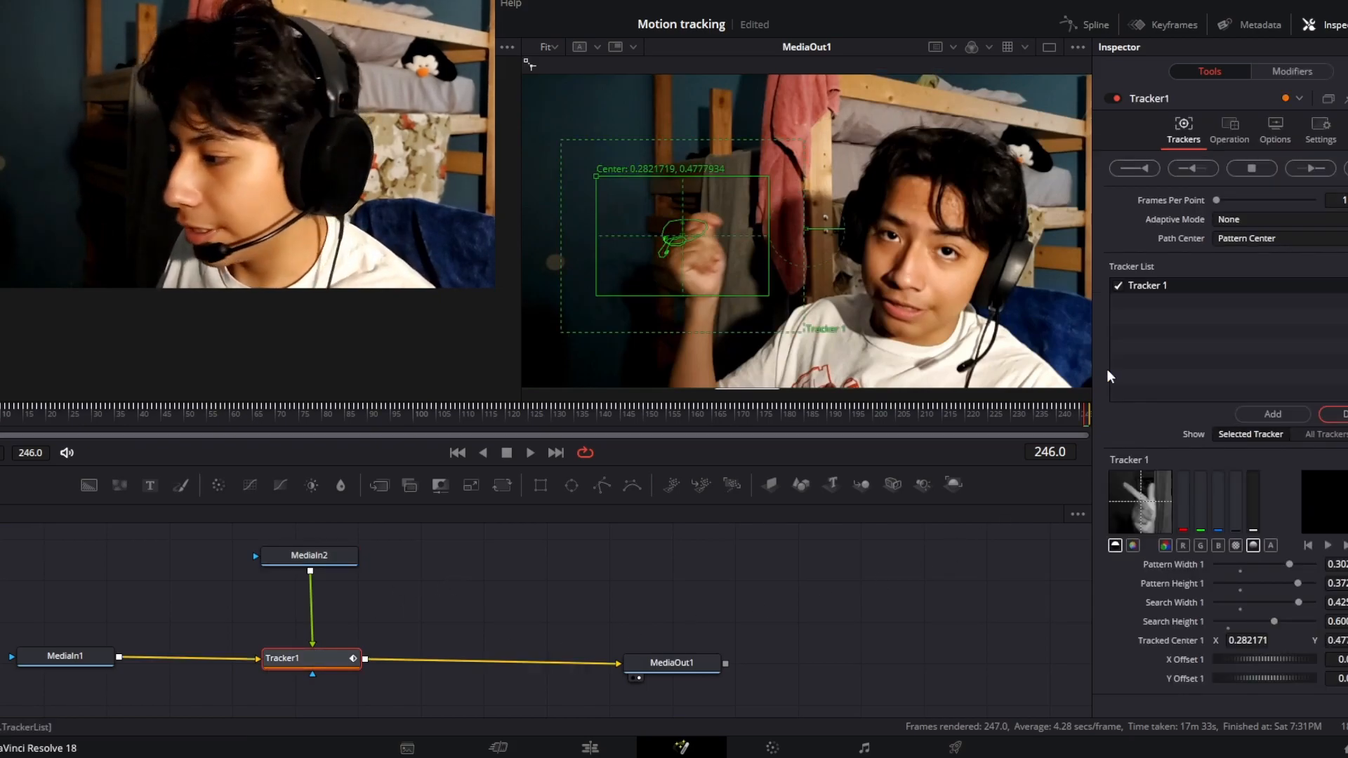
pyautogui.click(1230, 127)
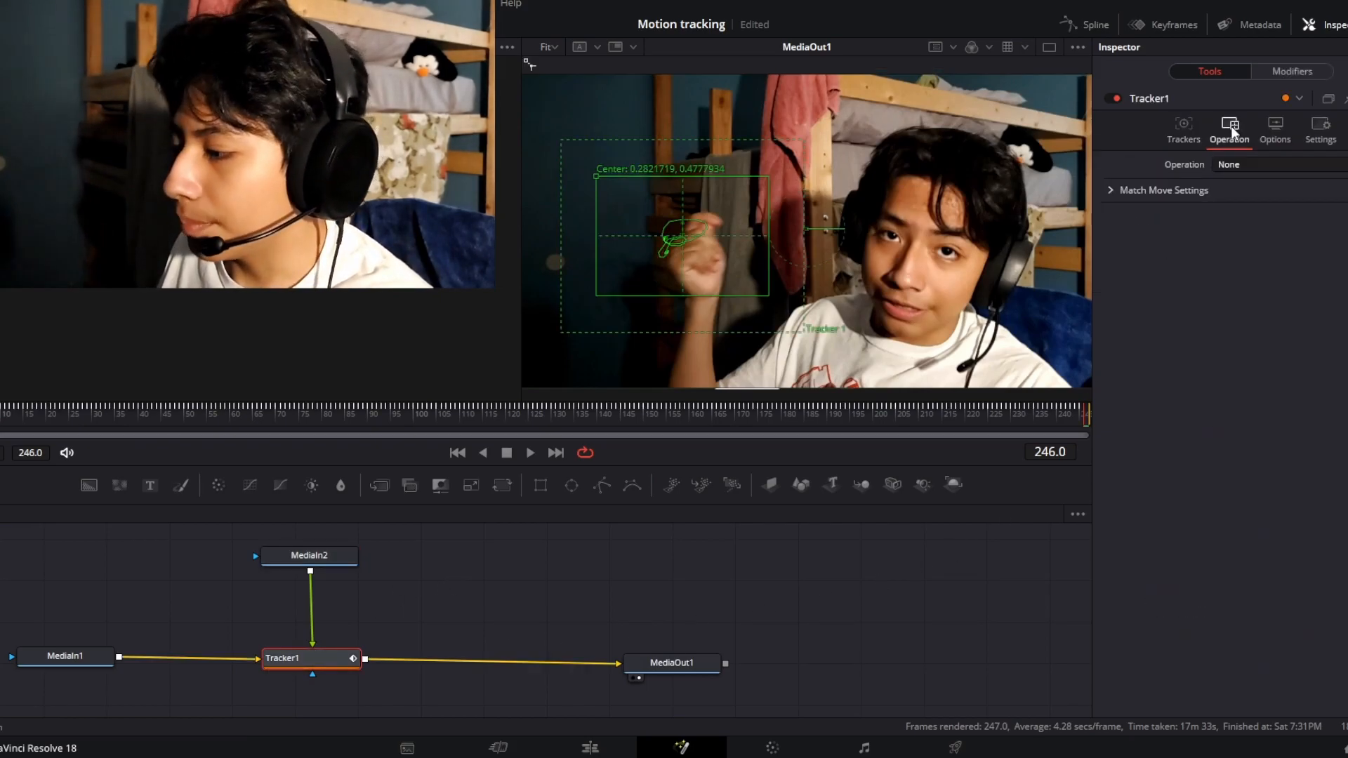
pyautogui.click(1251, 165)
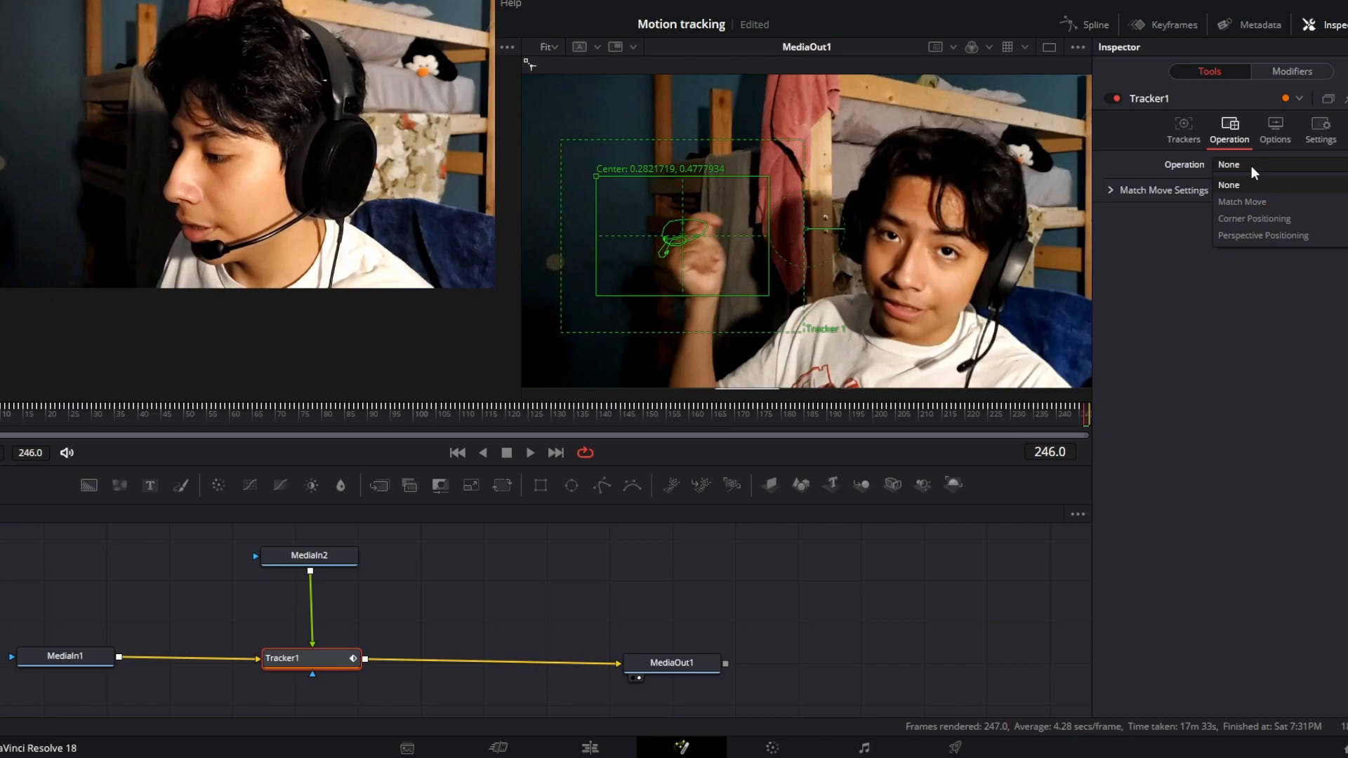
pyautogui.click(1268, 200)
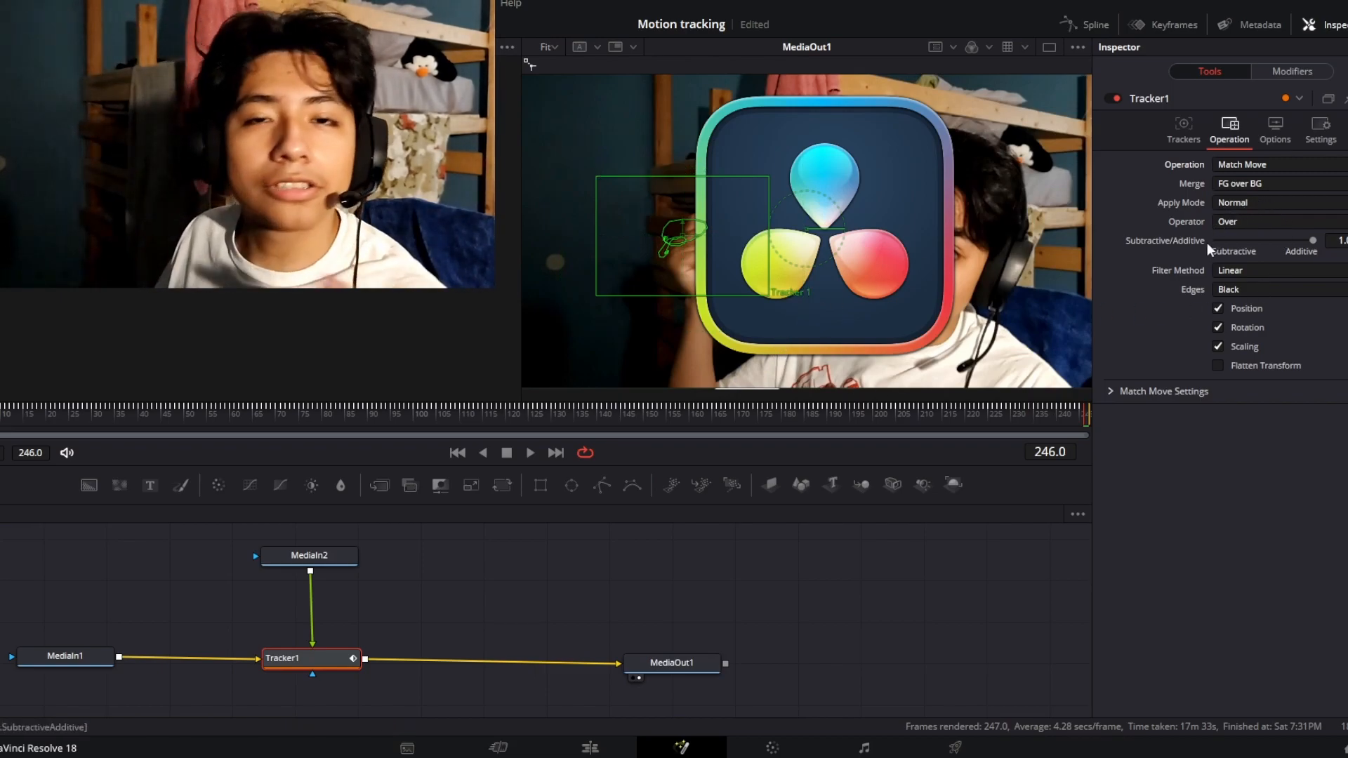
# Try the Screen apply mode on Tracker1, restore Normal, and return to the tracking settings
pyautogui.click(1267, 203)
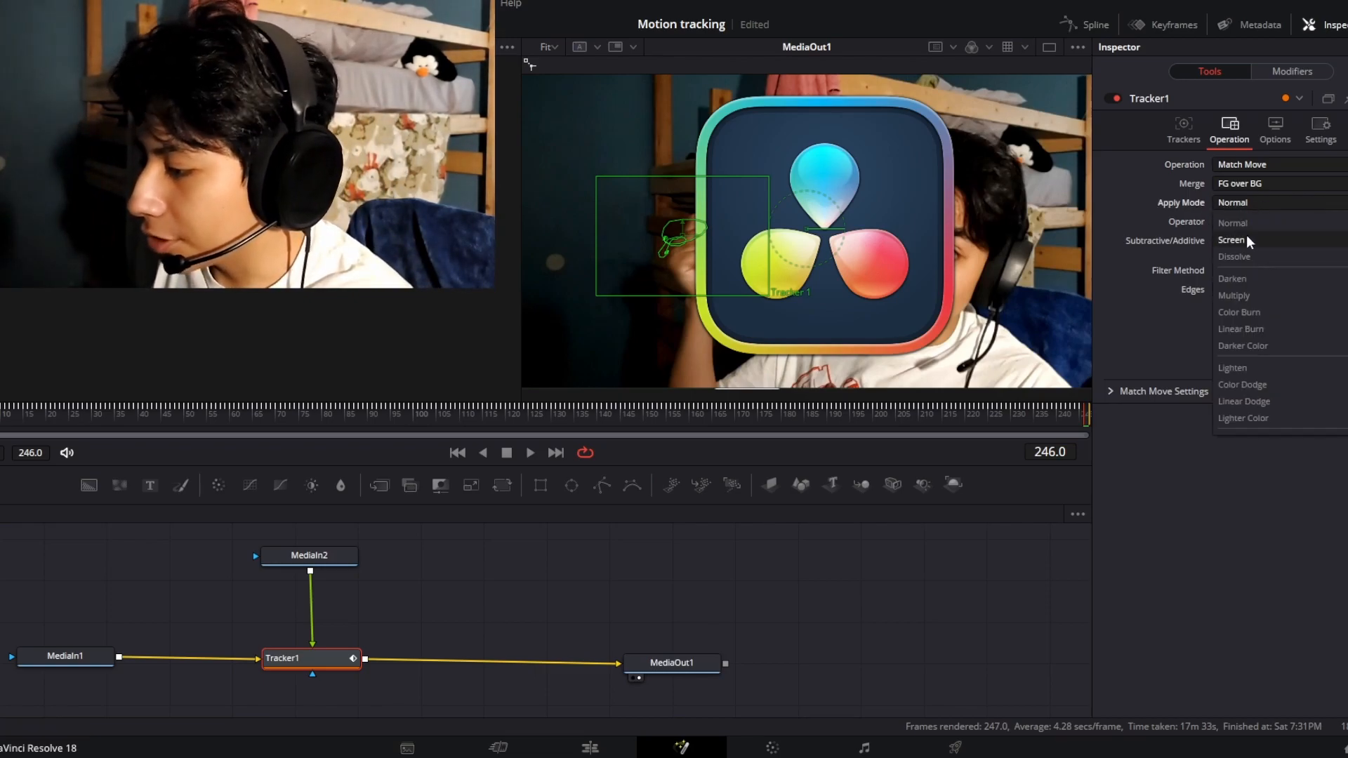
pyautogui.click(1245, 238)
pyautogui.click(1263, 202)
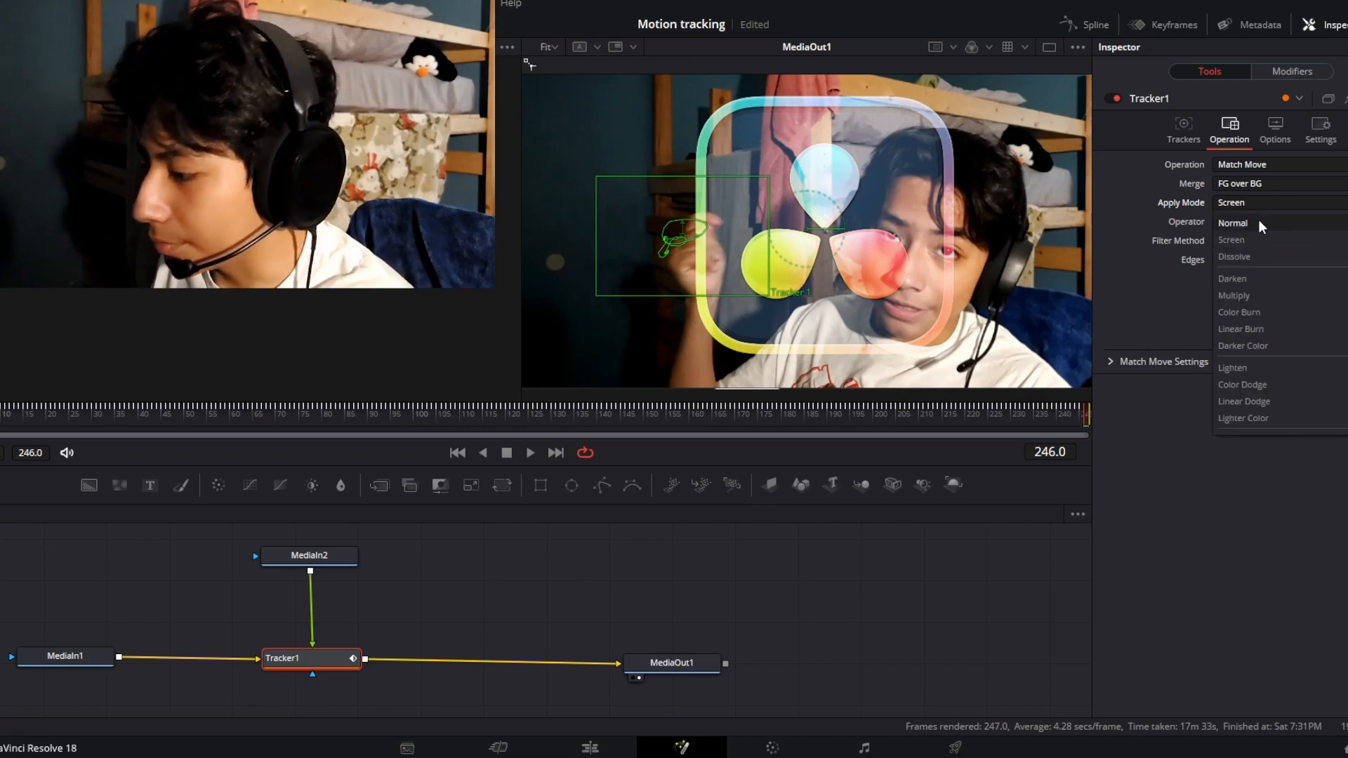
pyautogui.click(1258, 220)
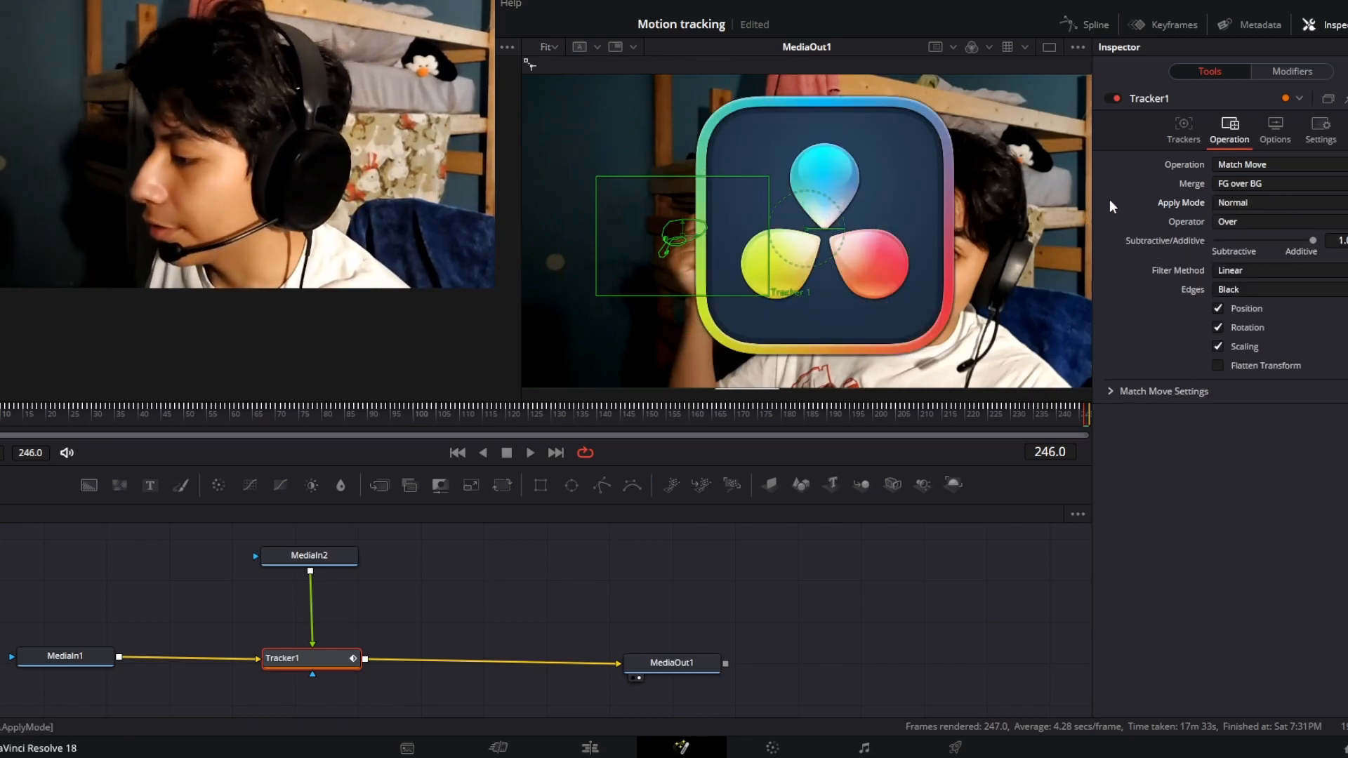
pyautogui.click(1186, 127)
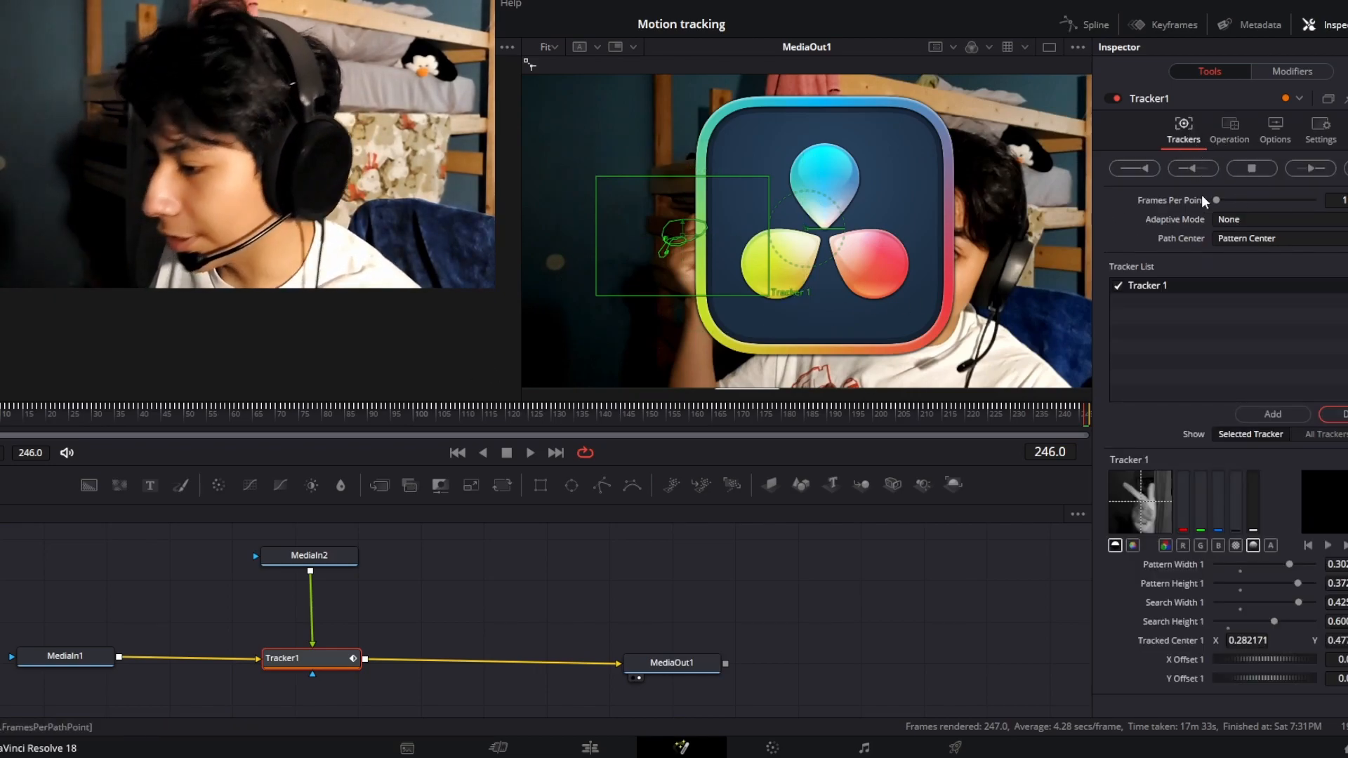
# Insert a Transform node after MediaIn2 and shrink the logo to just under half its size
pyautogui.click(313, 557)
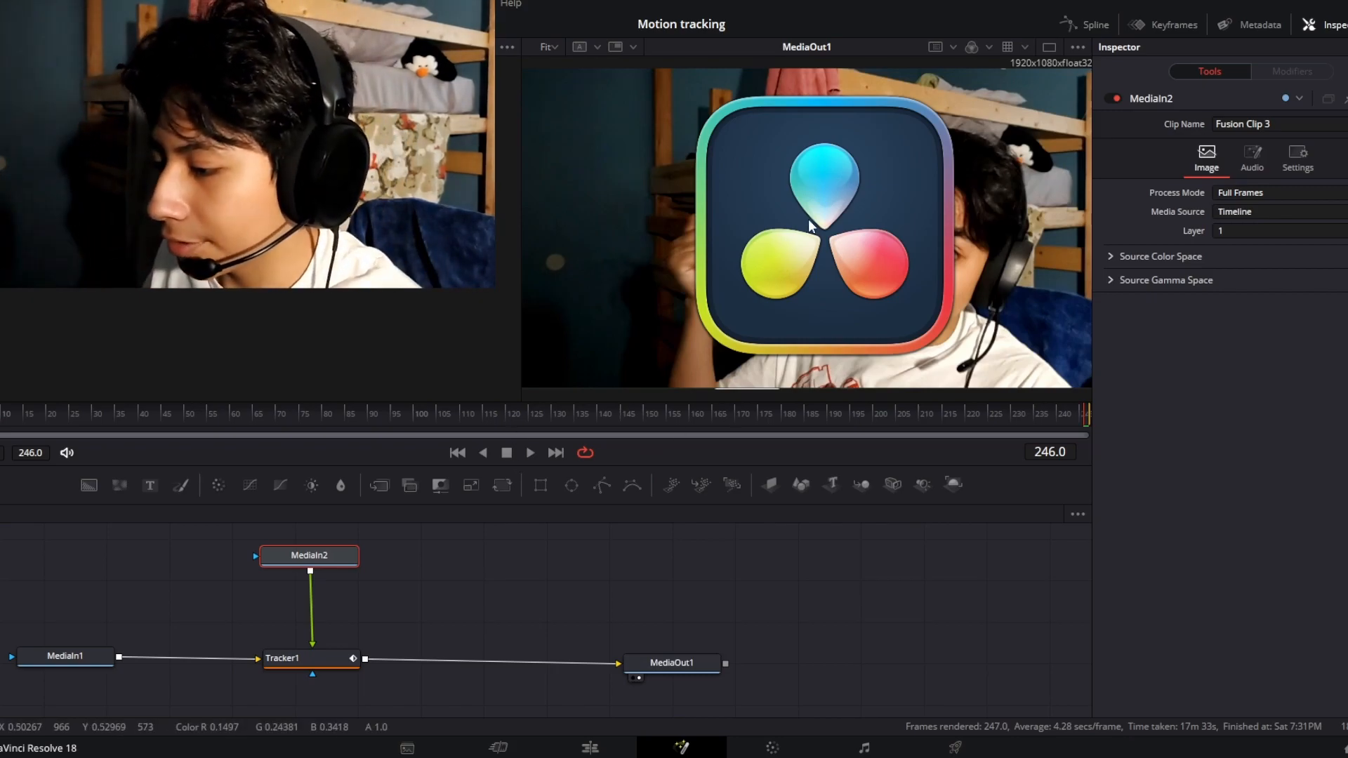
pyautogui.moveTo(309, 562); pyautogui.dragTo(316, 563)
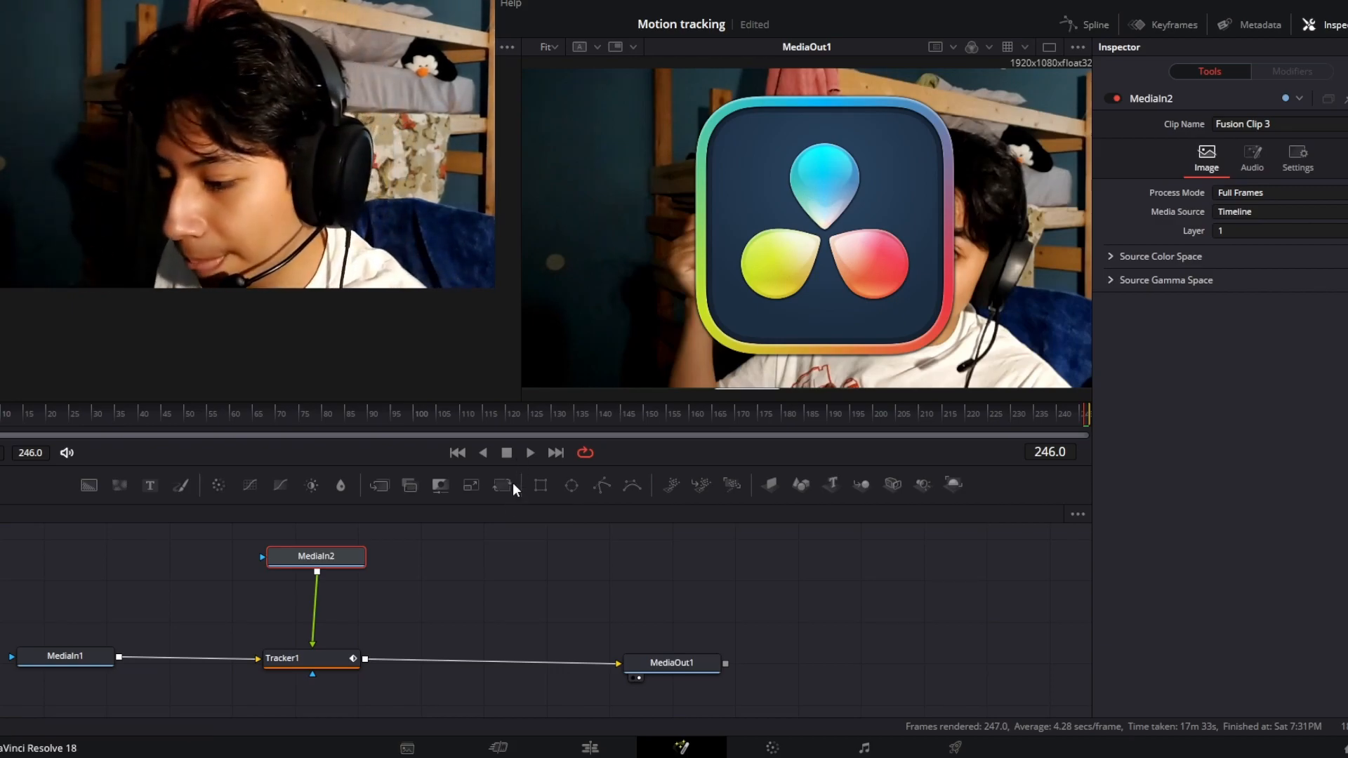
pyautogui.click(507, 492)
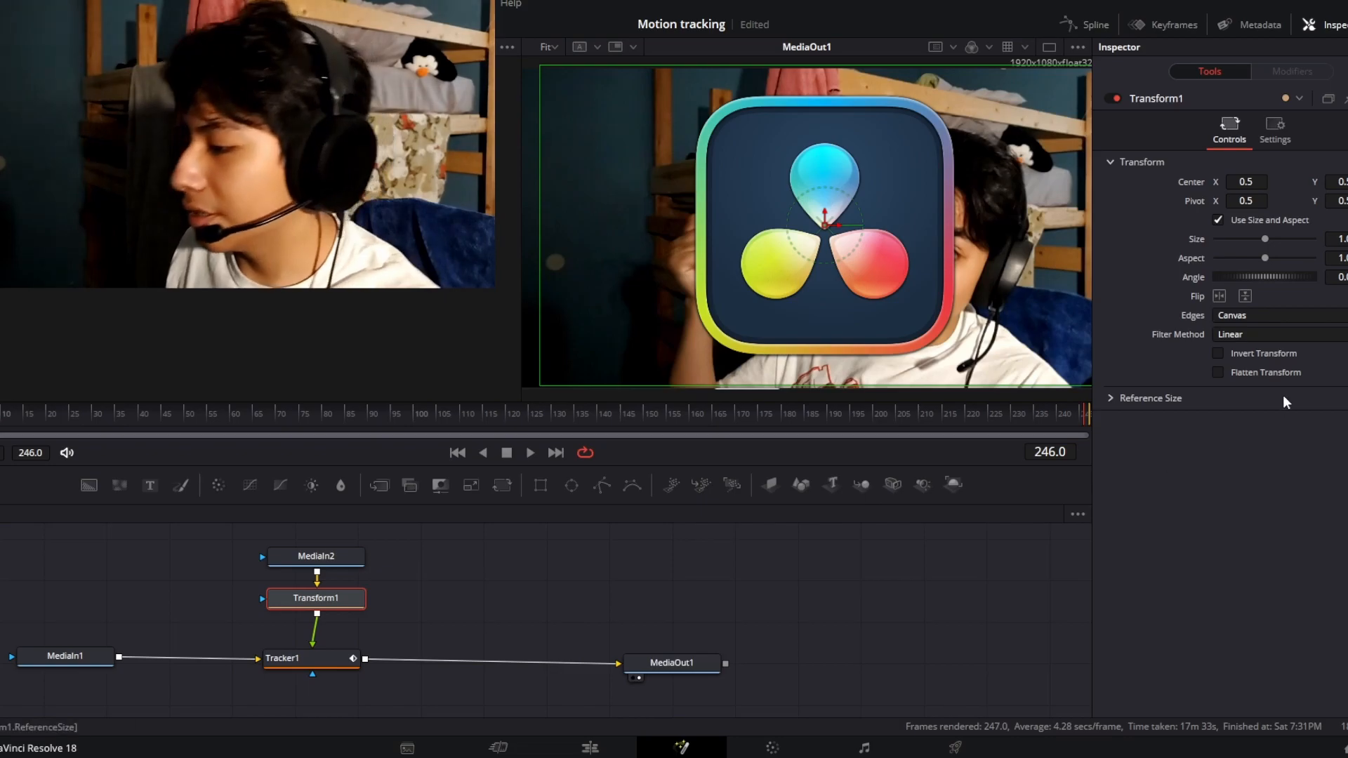
pyautogui.moveTo(1265, 238); pyautogui.dragTo(1239, 239)
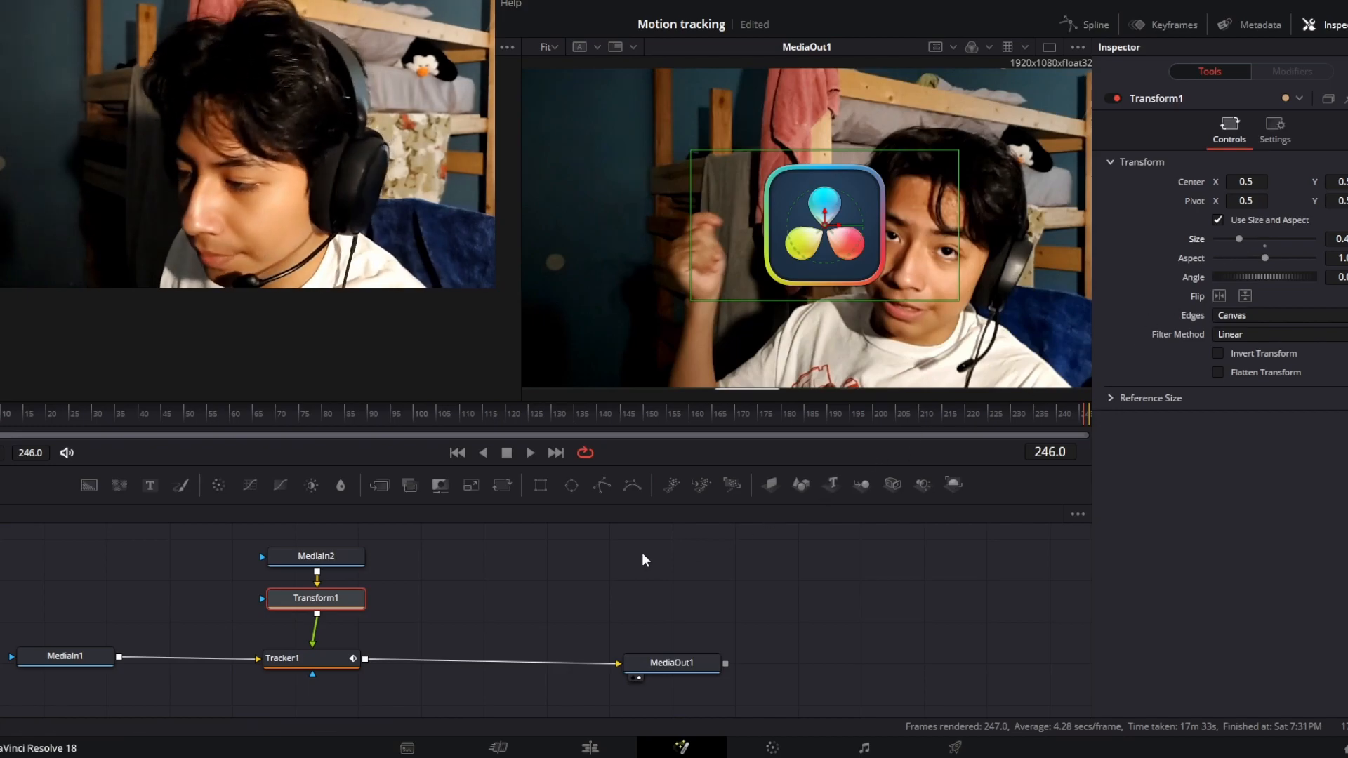
# Move the Tracker1 and MediaIn1 nodes lower in the node graph to make room below Transform1
pyautogui.moveTo(349, 653); pyautogui.dragTo(345, 681)
pyautogui.moveTo(94, 653); pyautogui.dragTo(84, 692)
pyautogui.click(330, 600)
# Insert a DVE node between MediaIn2 and Transform1
pyautogui.click(323, 559)
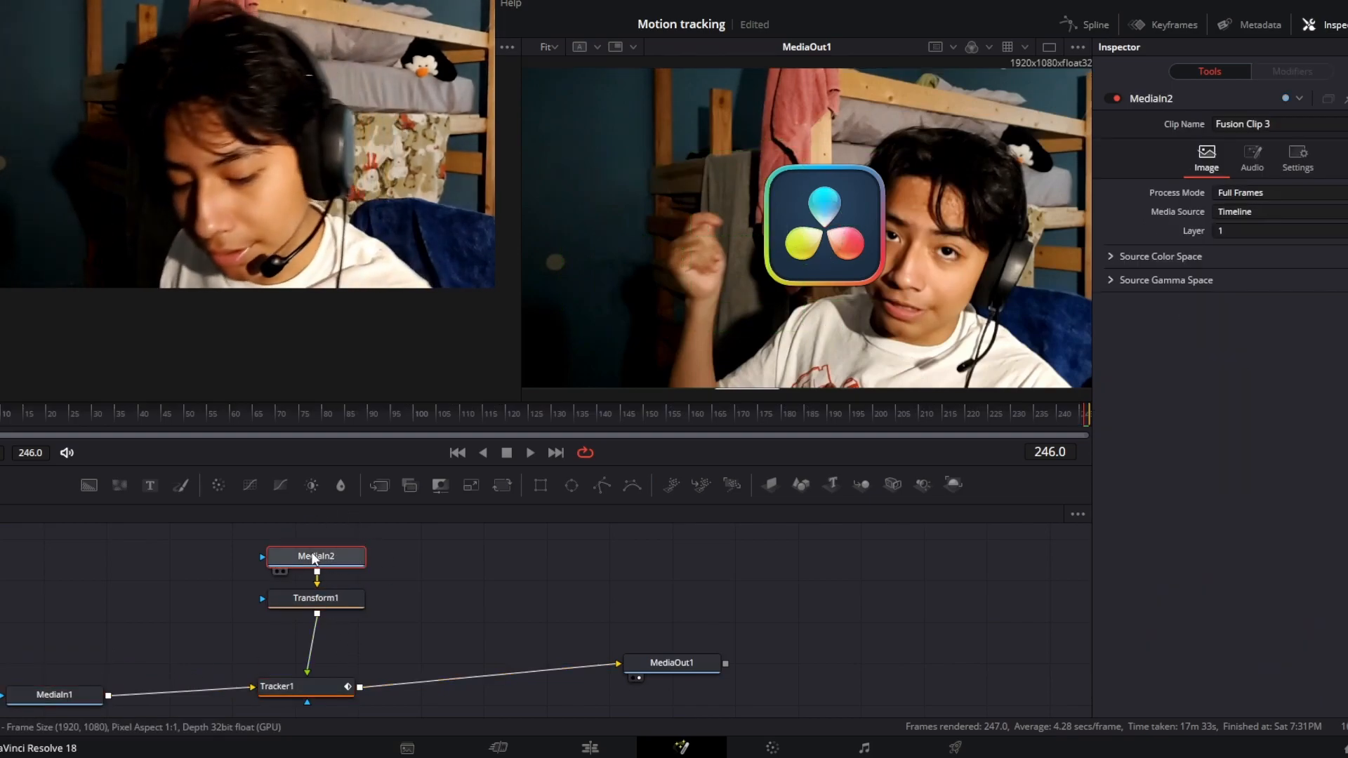
pyautogui.hotkey('shift', 'space')
pyautogui.write('Tracker')
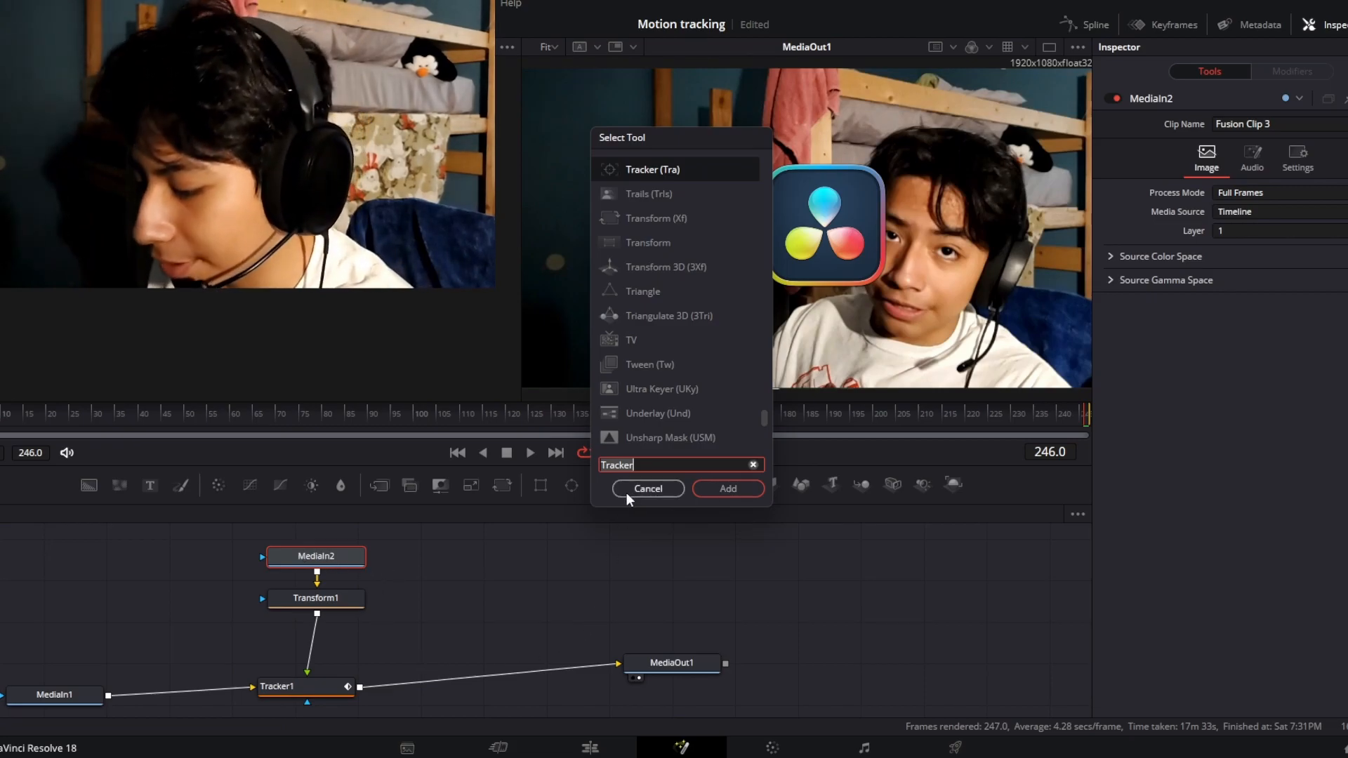
pyautogui.press('BackSpace')
pyautogui.press('BackSpace')
pyautogui.press('BackSpace')
pyautogui.press('BackSpace')
pyautogui.press('BackSpace')
pyautogui.press('BackSpace')
pyautogui.press('BackSpace')
pyautogui.write('Dve')
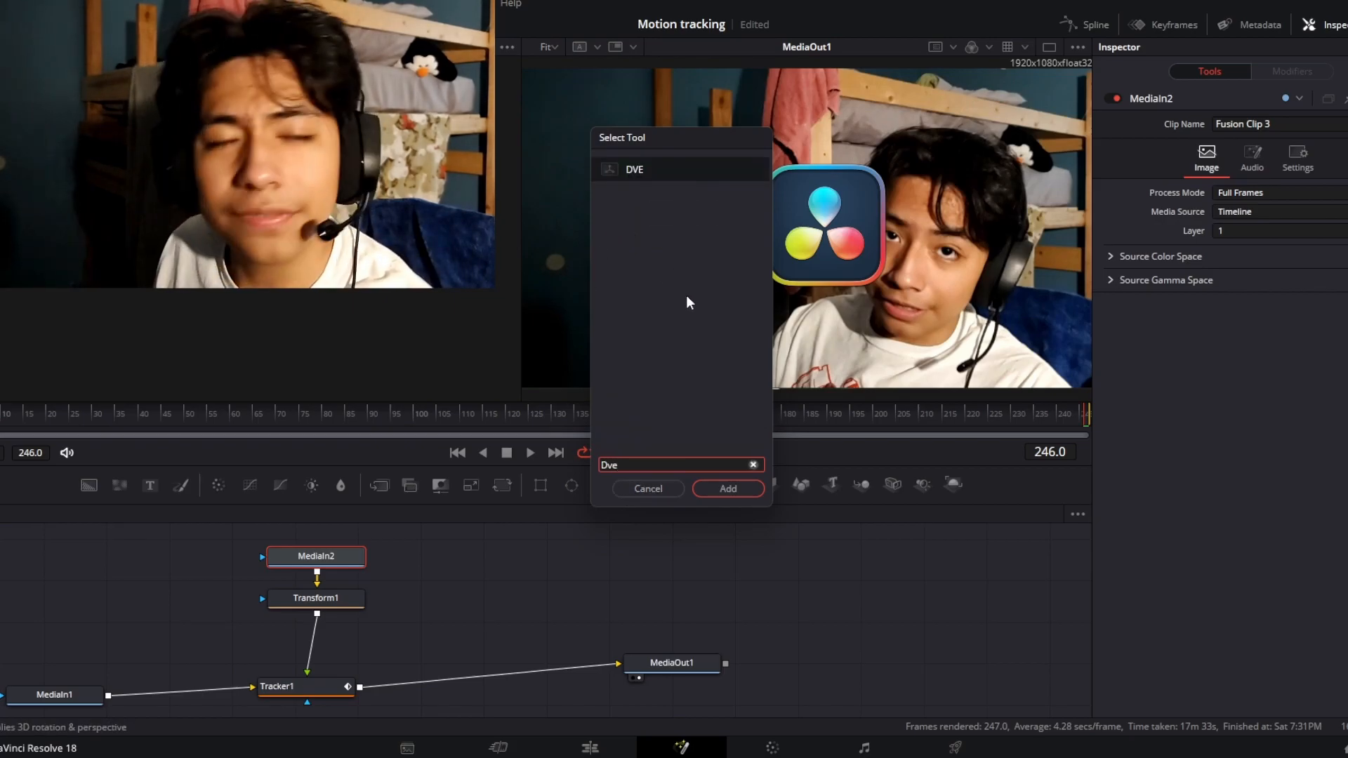
pyautogui.press('BackSpace')
pyautogui.write('E')
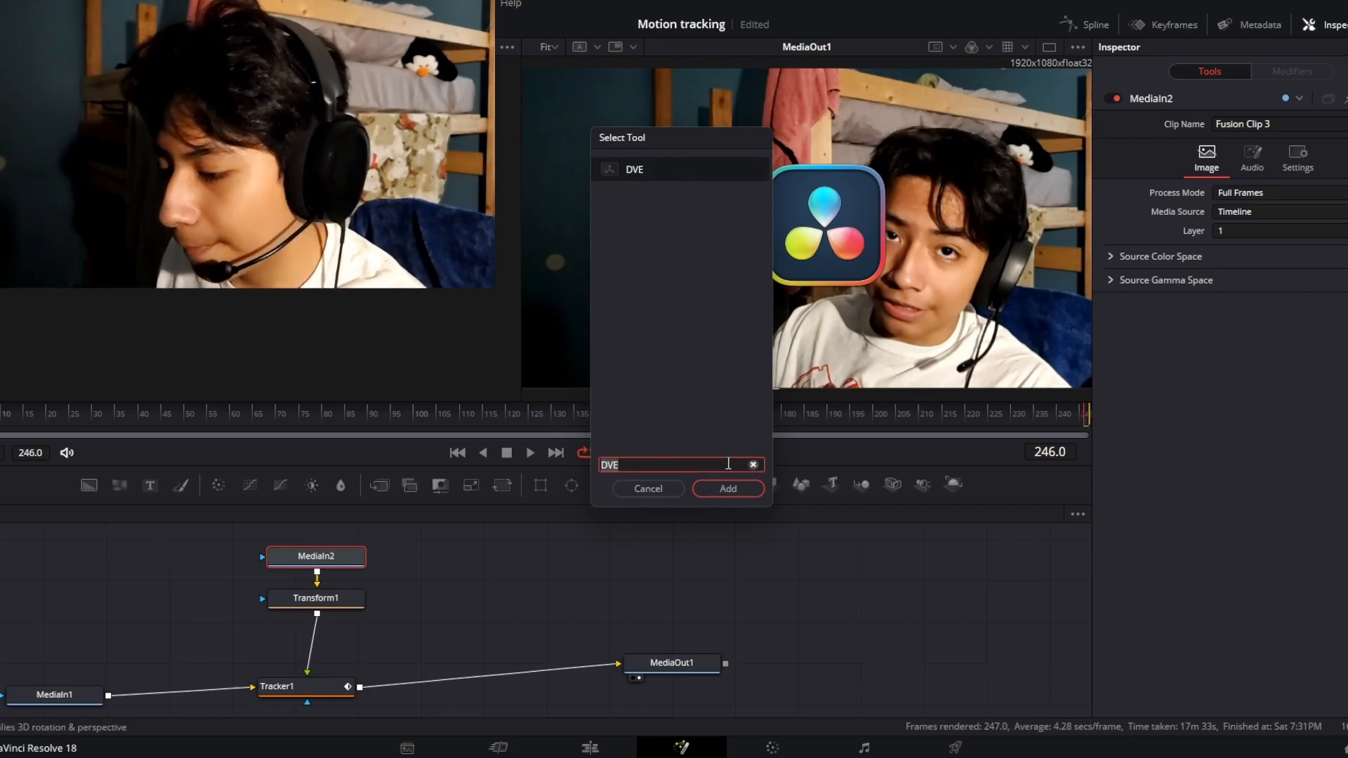
pyautogui.click(732, 490)
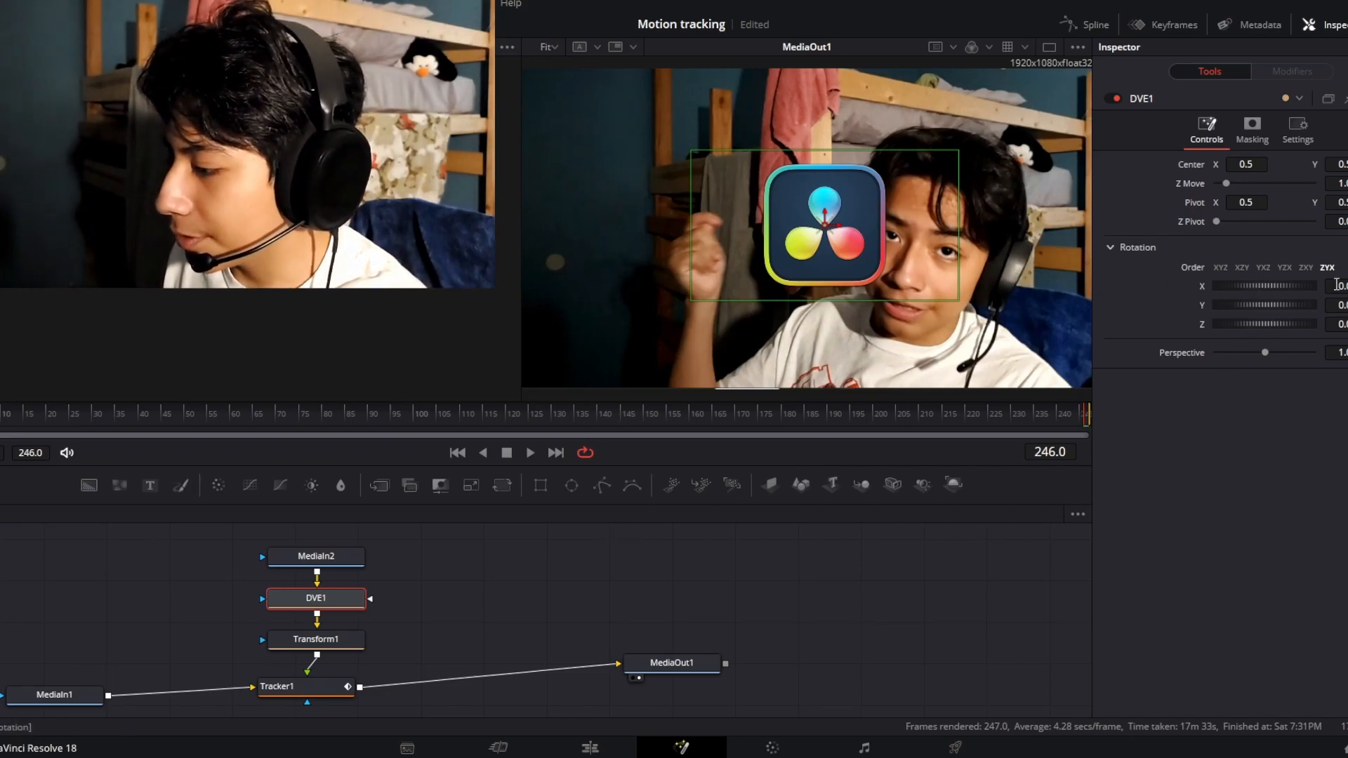
# Rotate the logo slightly in DVE1, shrink it with Z Move, and place it above the pointing hand with Center X 0.064
pyautogui.moveTo(1337, 286)
pyautogui.mouseDown()
pyautogui.moveTo(1324, 286)
pyautogui.moveTo(1346, 286)
pyautogui.moveTo(1331, 306)
pyautogui.moveTo(1347, 308)
pyautogui.moveTo(1345, 324)
pyautogui.moveTo(1324, 353)
pyautogui.moveTo(1347, 344)
pyautogui.moveTo(1339, 286)
pyautogui.mouseUp()
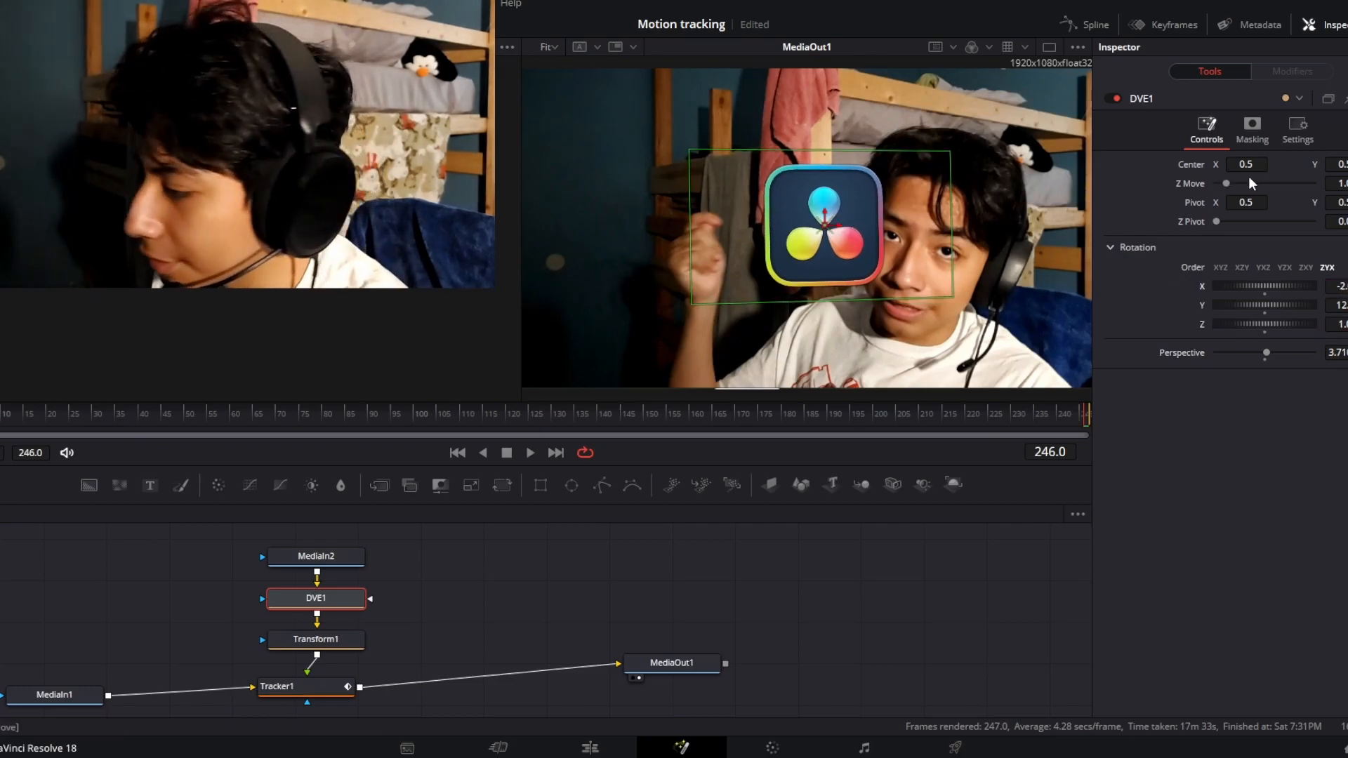
pyautogui.moveTo(1246, 165); pyautogui.dragTo(1168, 165)
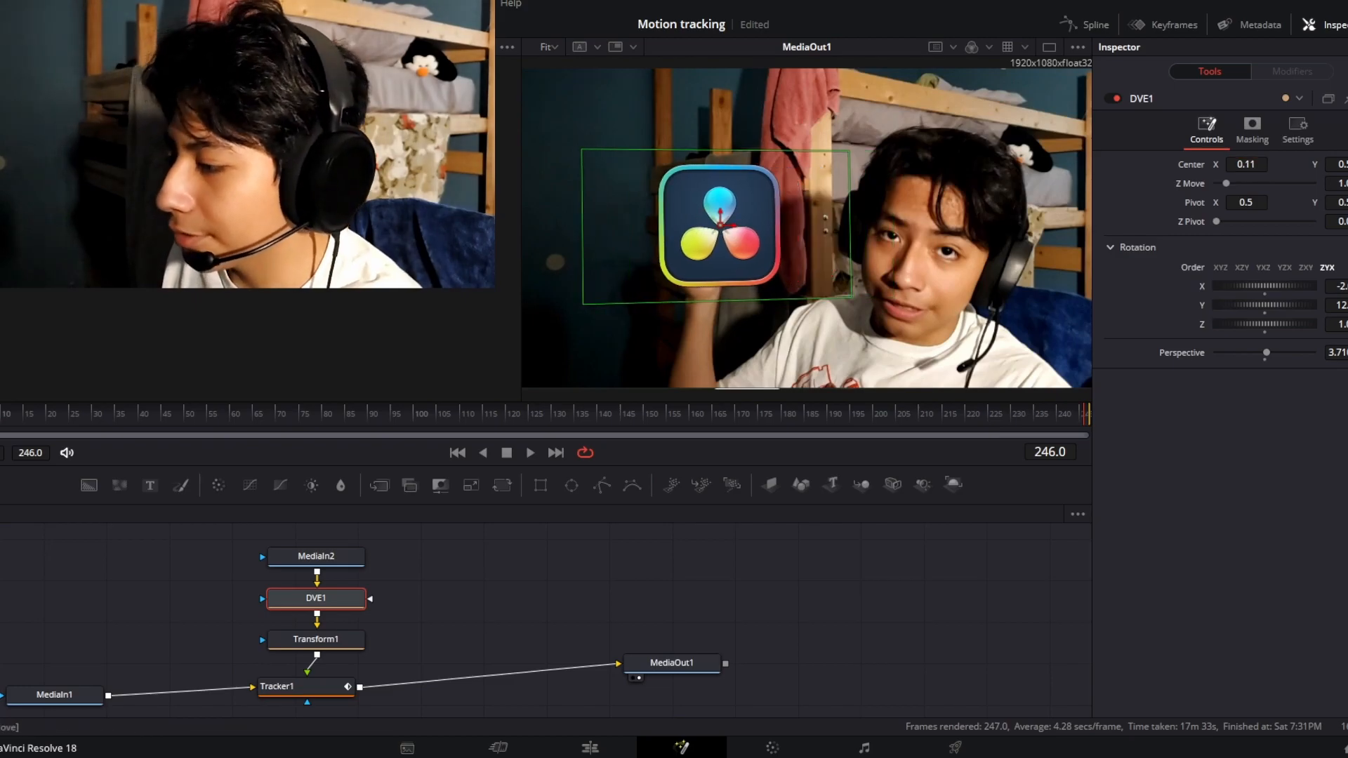
pyautogui.moveTo(1340, 164); pyautogui.dragTo(1347, 164)
pyautogui.moveTo(1226, 183); pyautogui.dragTo(1232, 184)
pyautogui.moveTo(1346, 166); pyautogui.dragTo(1236, 163)
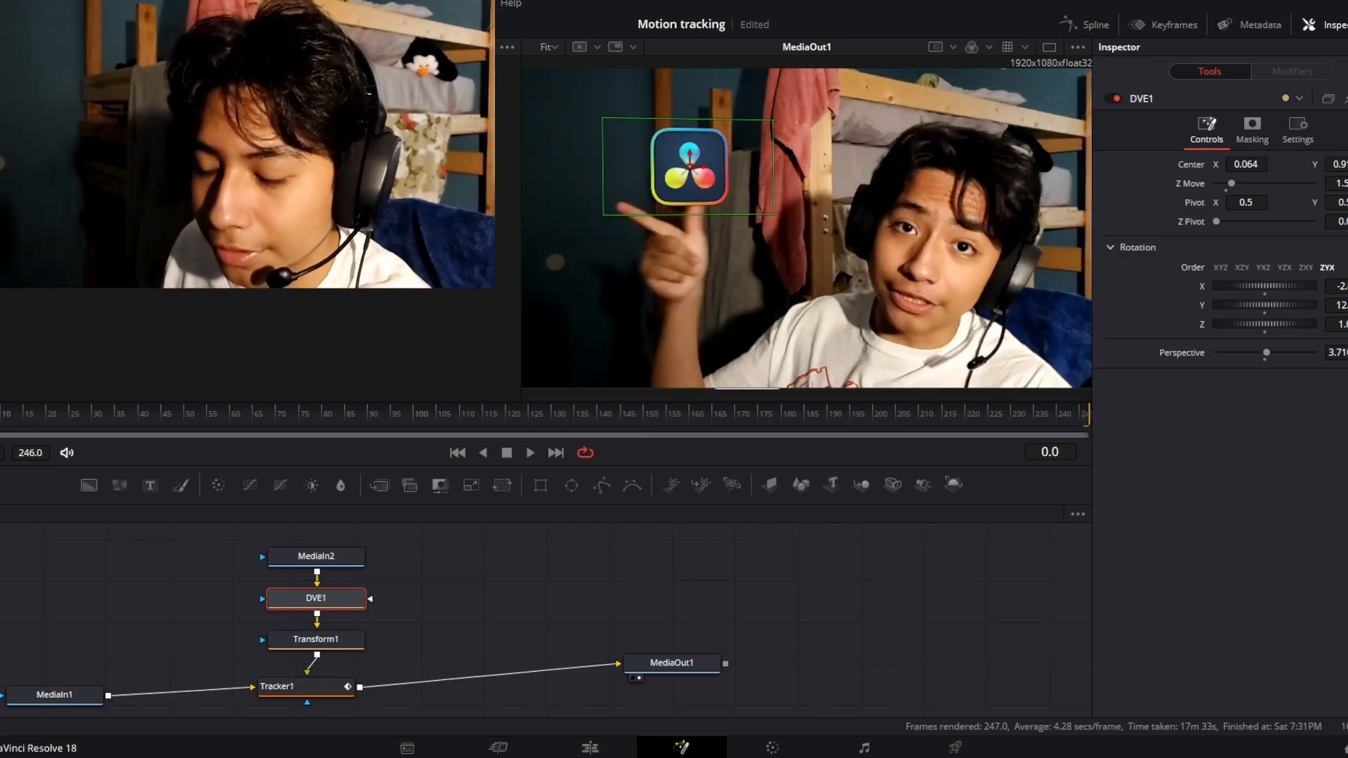
# Play back the composite in stretches to check how the logo follows the hand, and return to frame 0
pyautogui.click(530, 452)
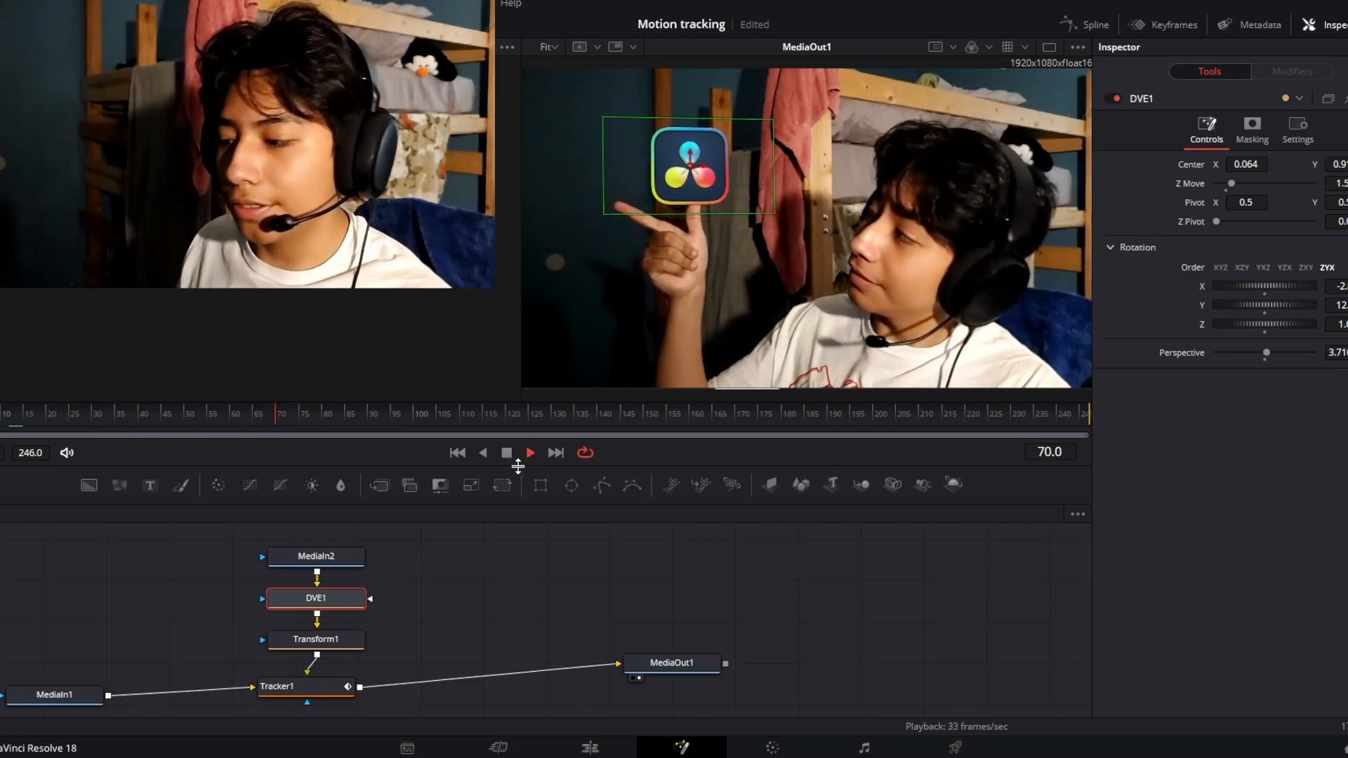
pyautogui.click(507, 454)
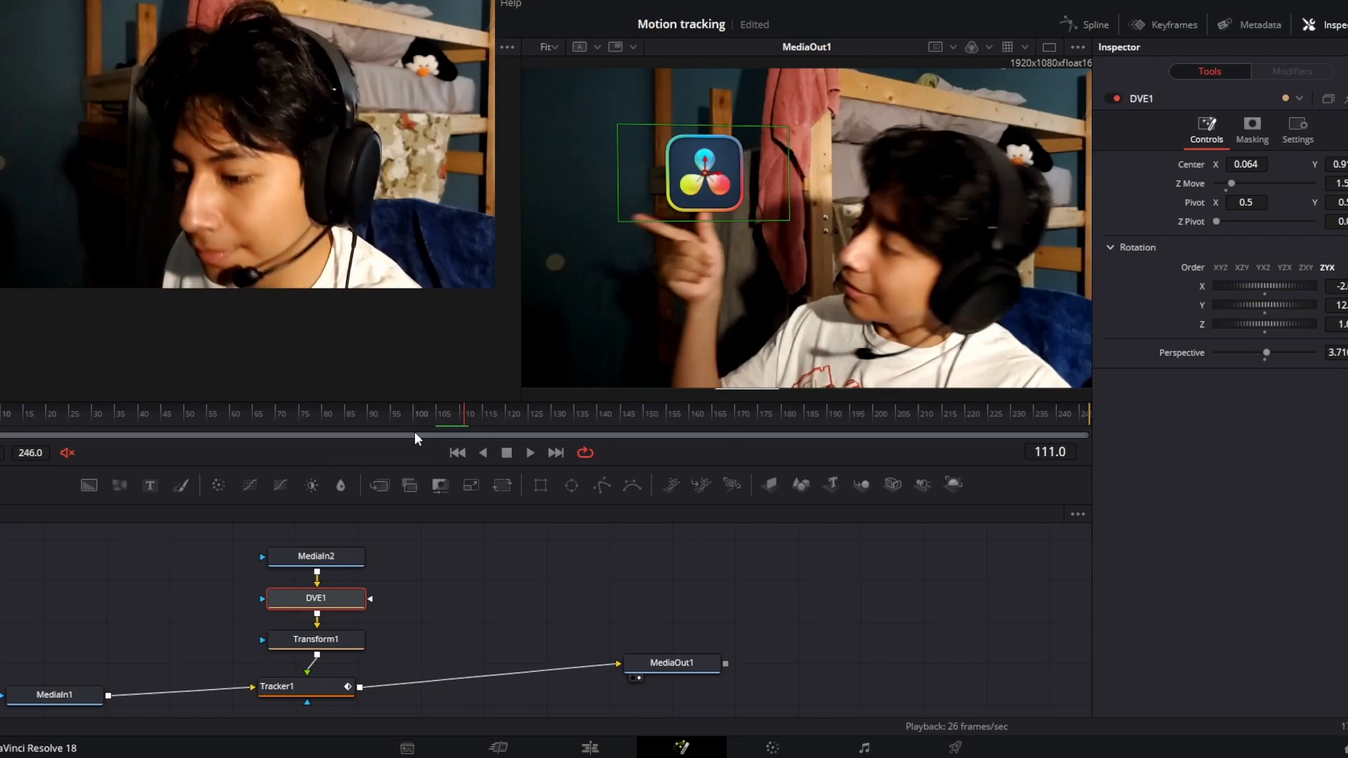
pyautogui.click(530, 453)
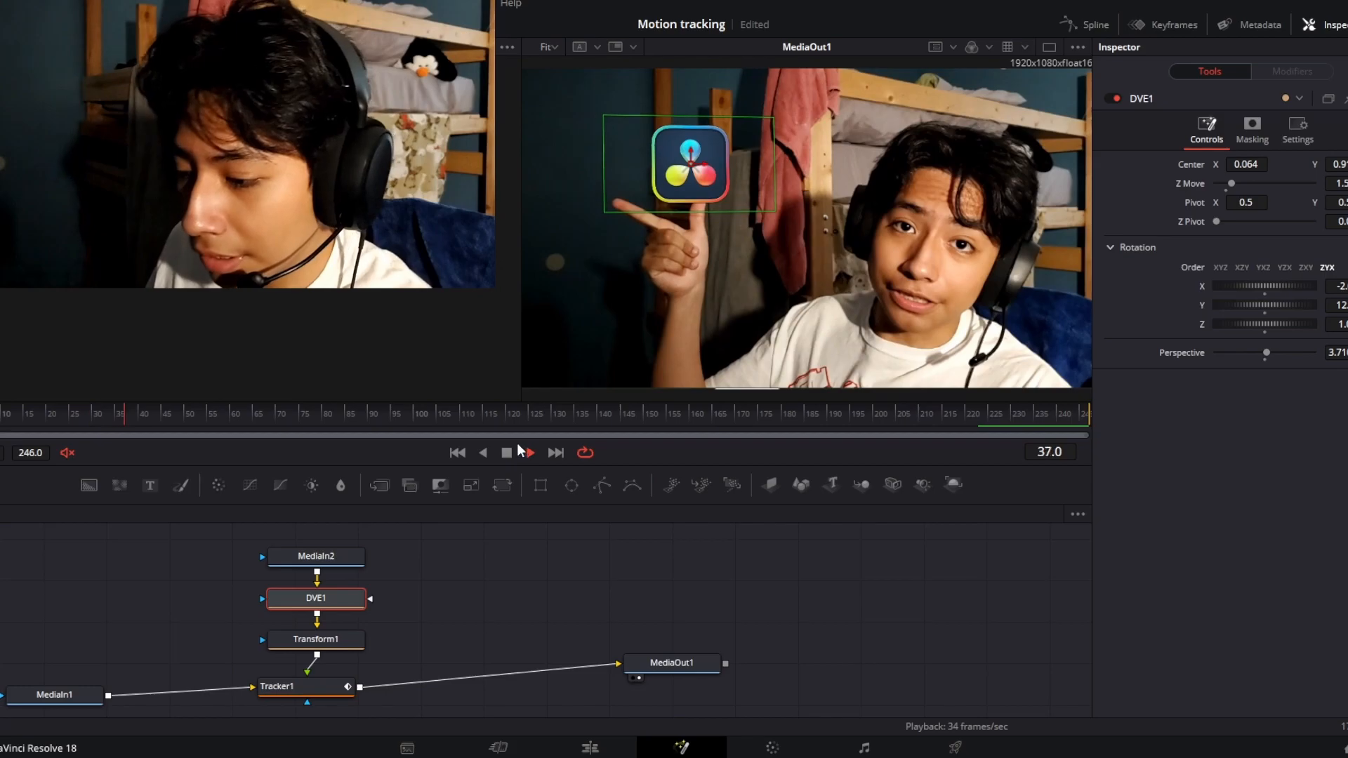
pyautogui.click(507, 452)
pyautogui.moveTo(166, 409); pyautogui.dragTo(2, 411)
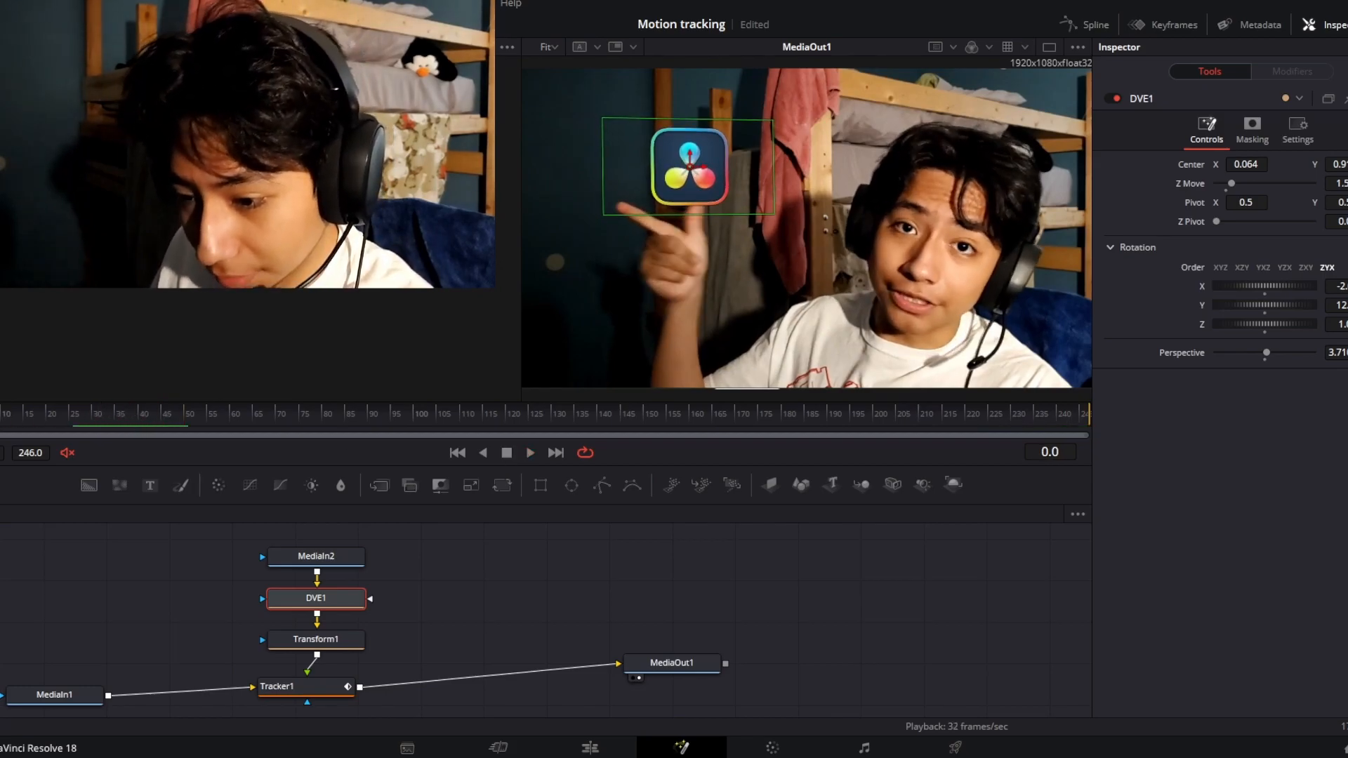
# Save the project, and keyframe DVE1 at frame 0 with its Center X set to -0.008
pyautogui.hotkey('ctrl', 's')
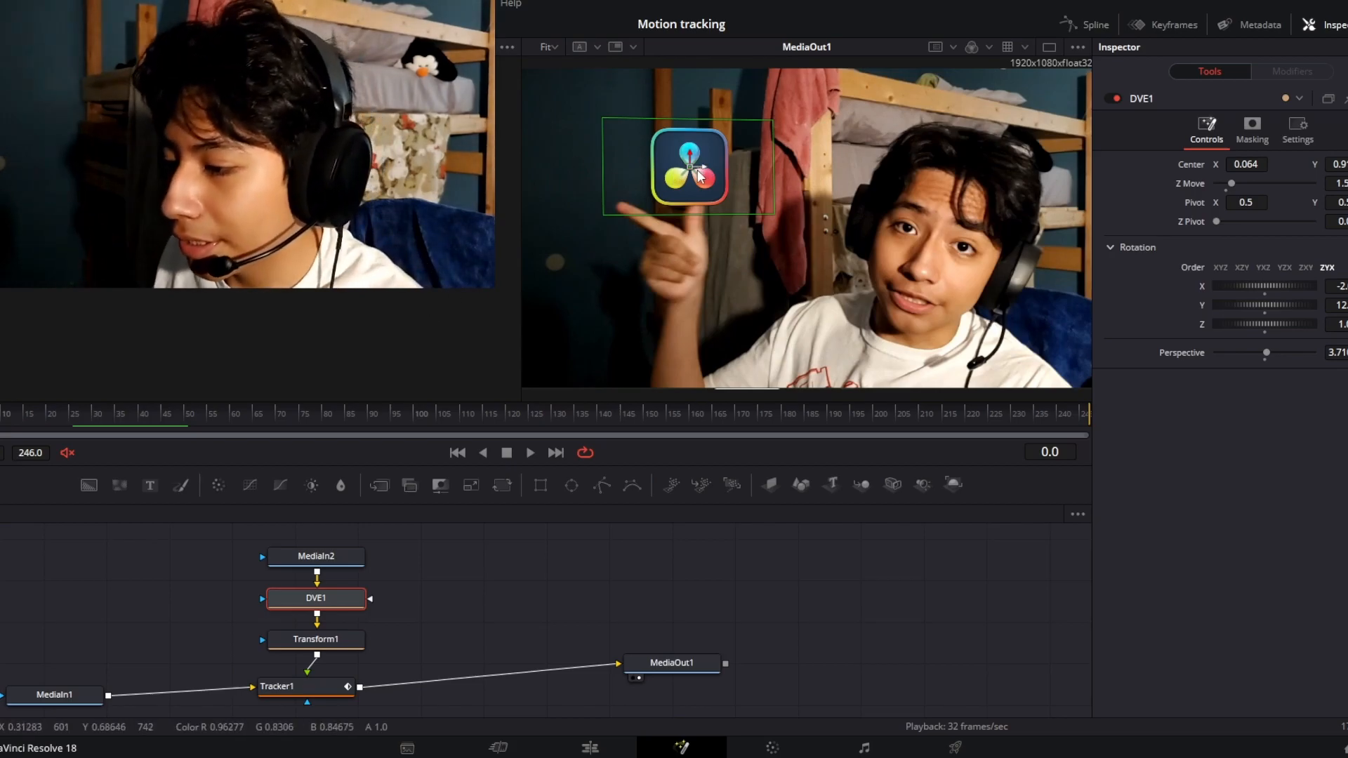
pyautogui.moveTo(1248, 165); pyautogui.dragTo(1196, 165)
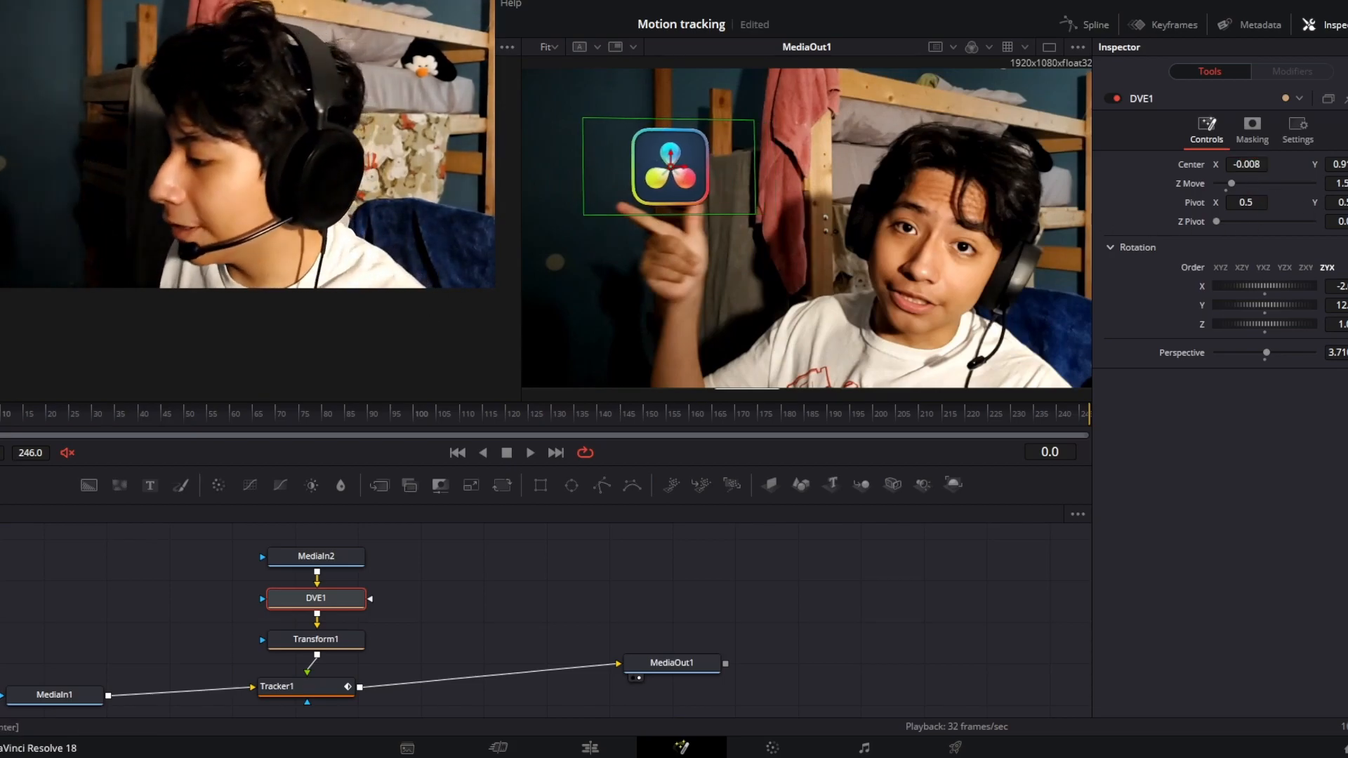
pyautogui.click(1347, 164)
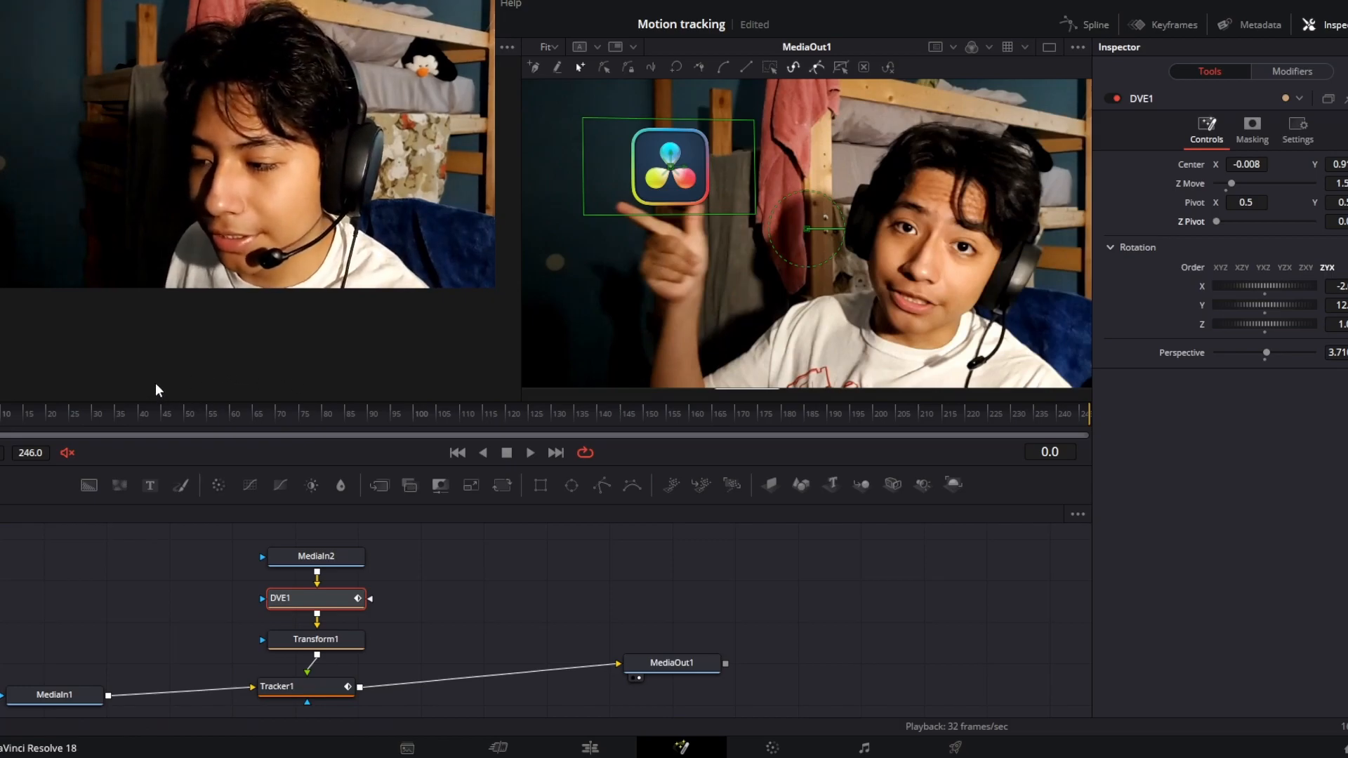
# At frame 25, set DVE1's Center X to -0.025 and its Z Move to about 4.2 to animate the logo
pyautogui.click(70, 413)
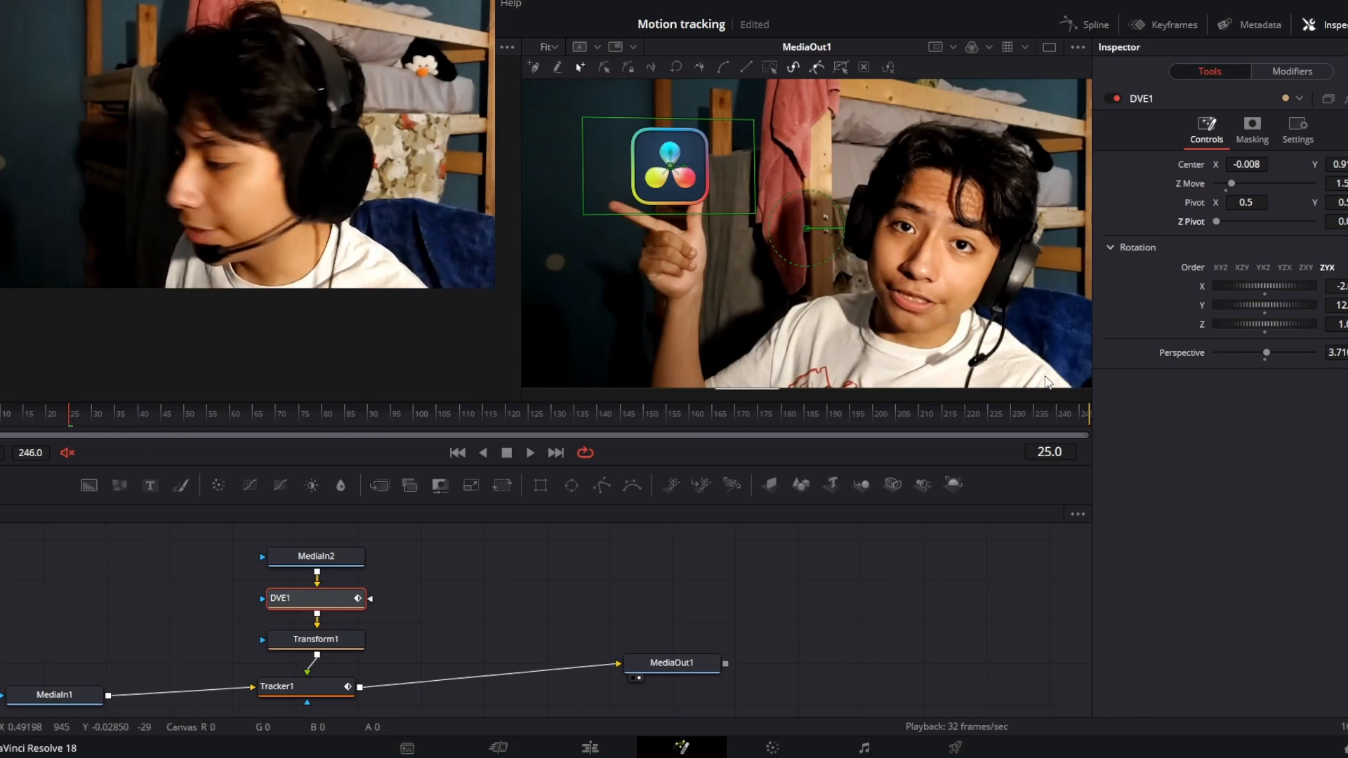
pyautogui.moveTo(1248, 165); pyautogui.dragTo(1236, 165)
pyautogui.moveTo(1340, 183)
pyautogui.mouseDown()
pyautogui.moveTo(1322, 184)
pyautogui.moveTo(1347, 184)
pyautogui.mouseUp()
# Preview the logo's DVE animation from frame 0, and move the playhead to frame 69
pyautogui.moveTo(48, 413); pyautogui.dragTo(0, 411)
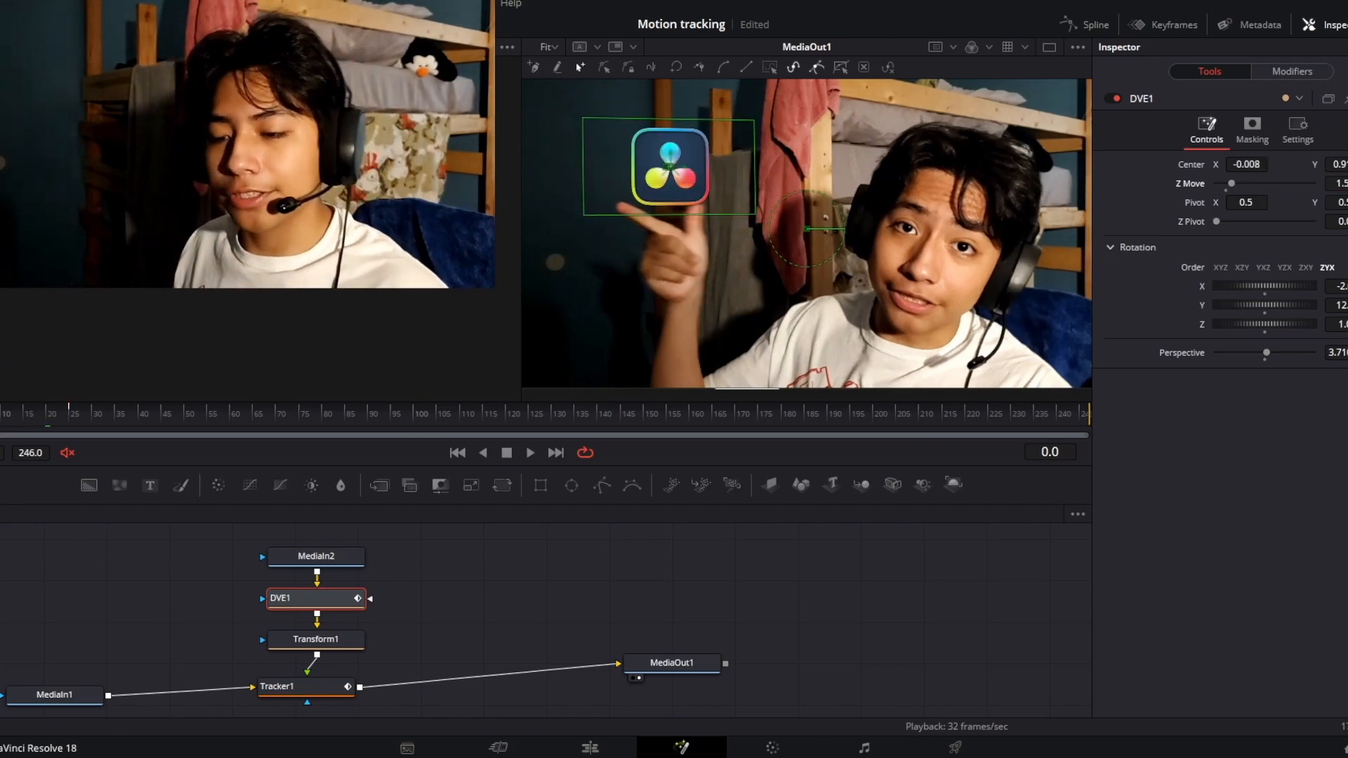
pyautogui.click(530, 453)
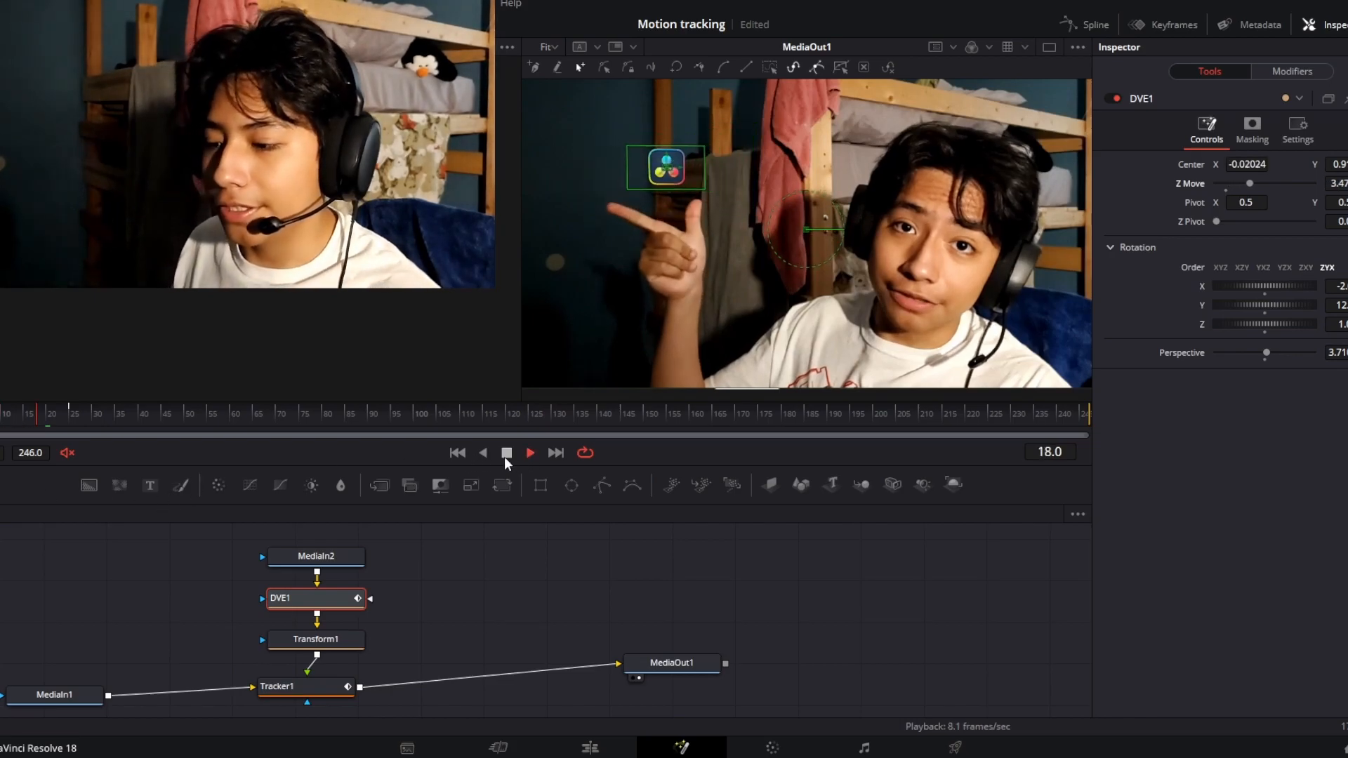
pyautogui.click(505, 454)
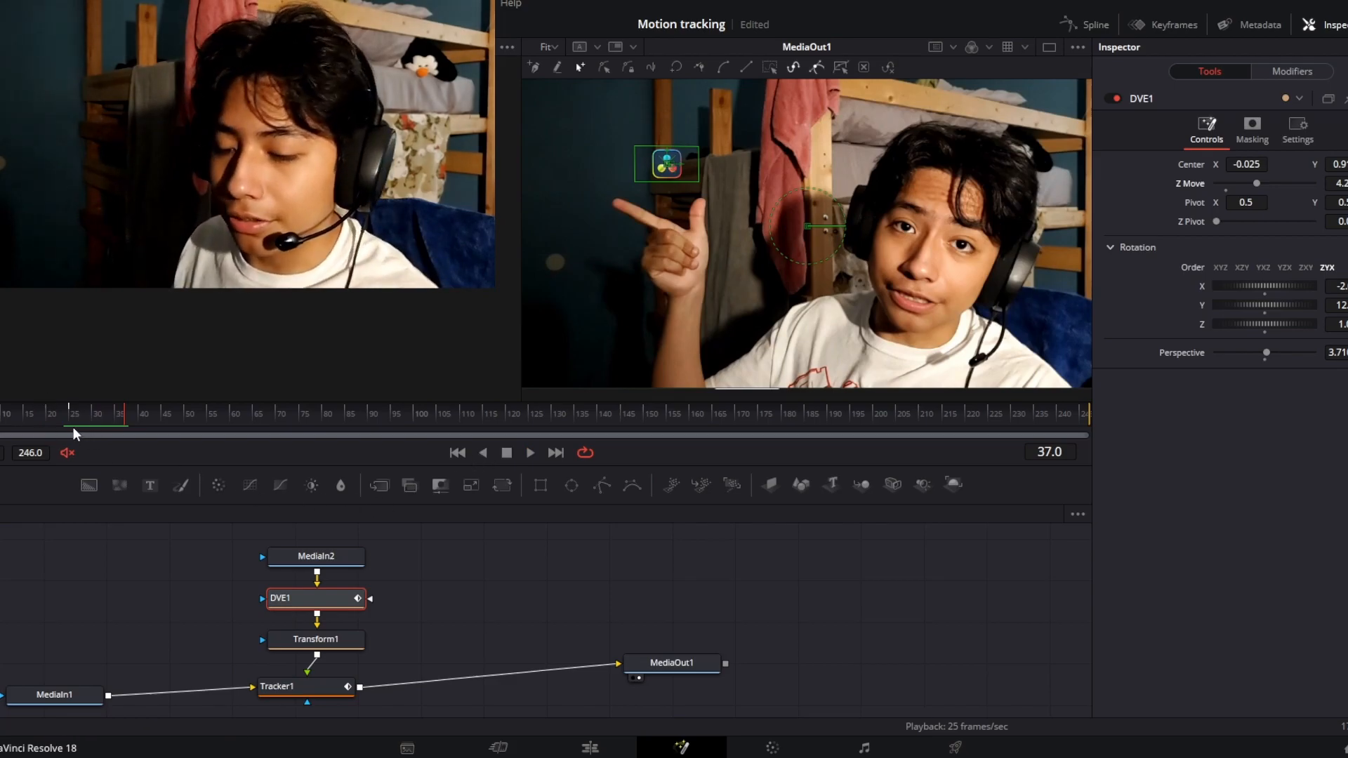
pyautogui.moveTo(131, 419); pyautogui.dragTo(280, 427)
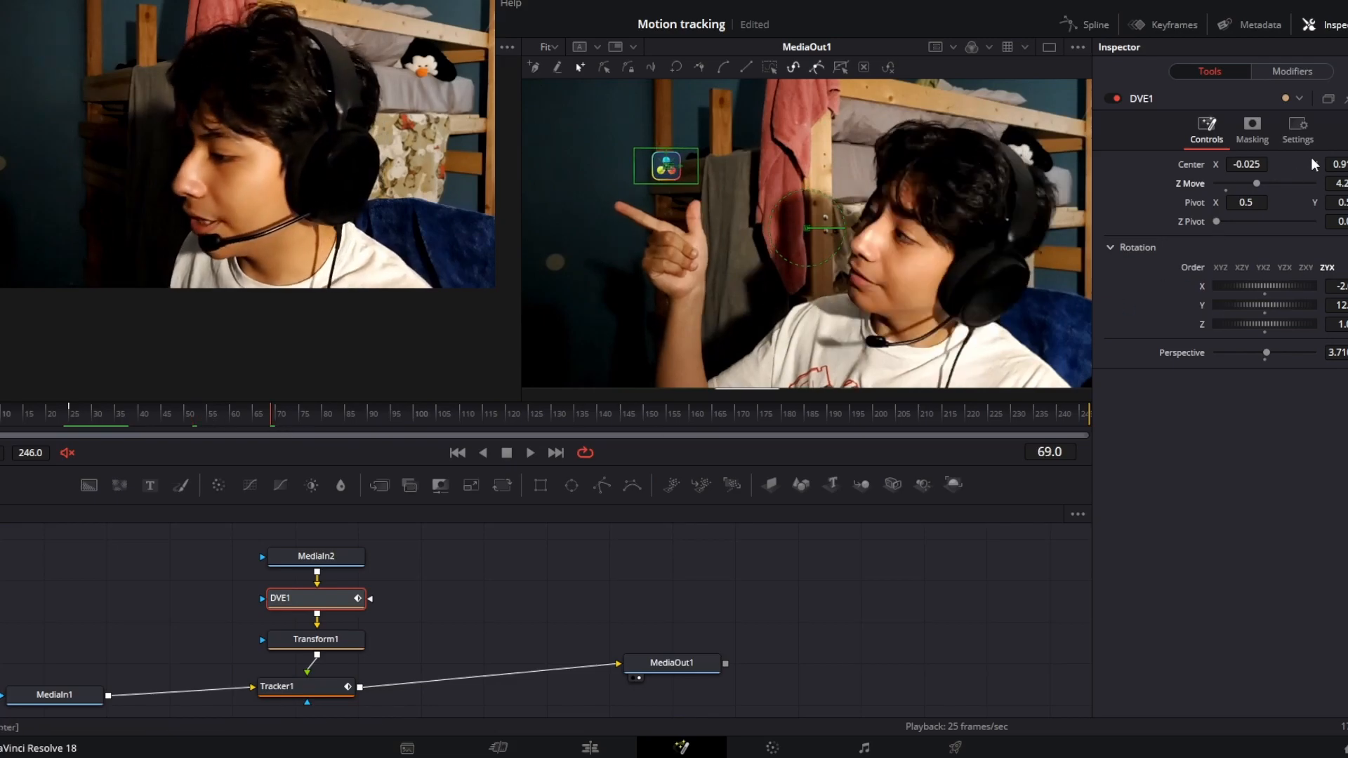